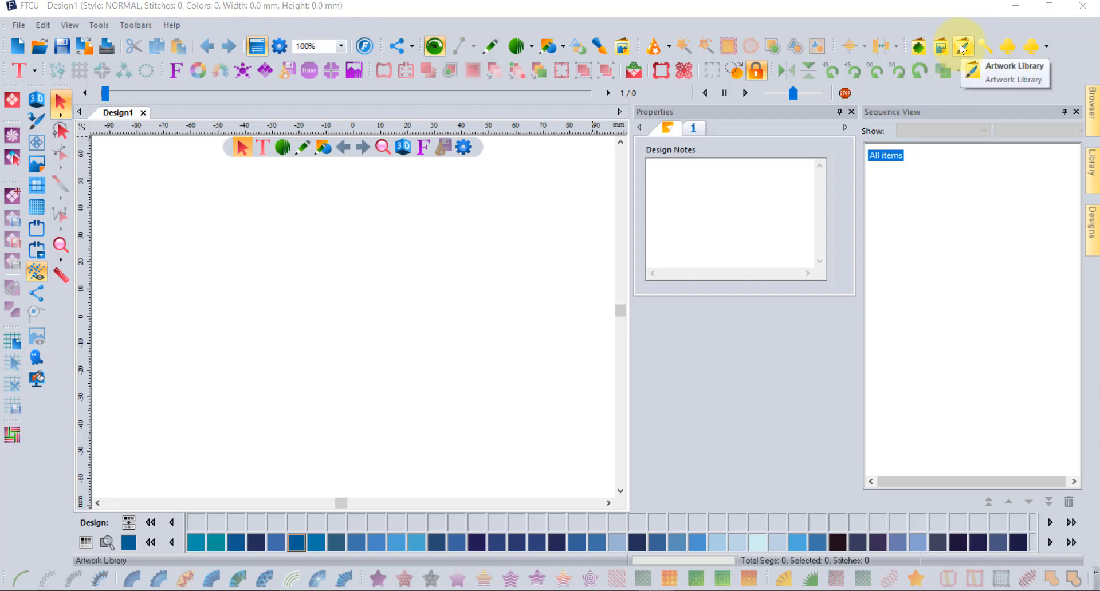
# - Load the smiley face image FBD046.jpg from the image library as the design's backdrop
pyautogui.click(942, 48)
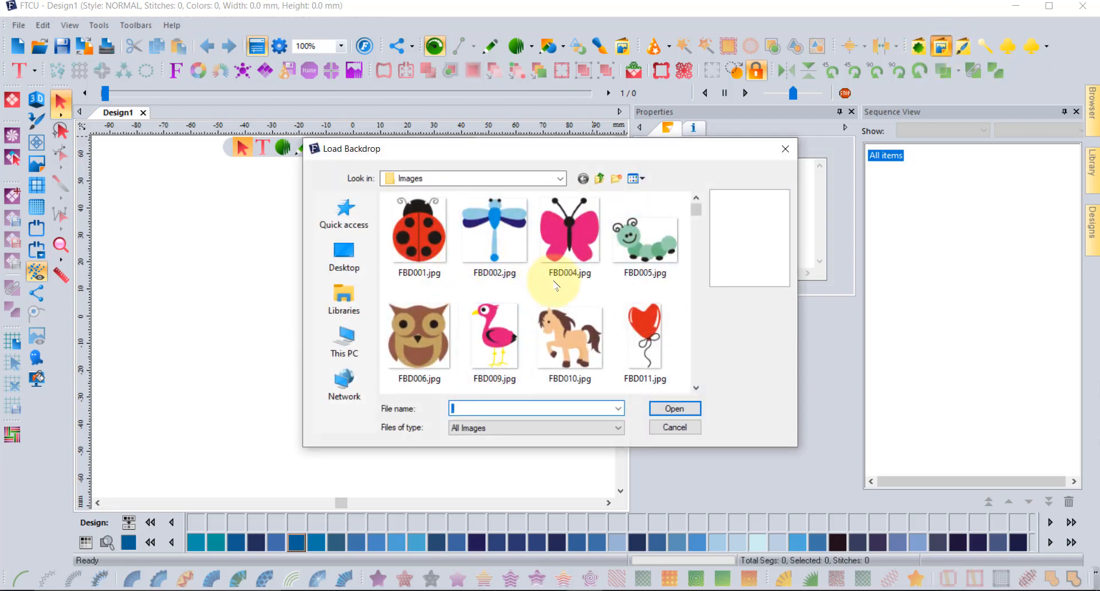
pyautogui.scroll(-5, 555, 284)
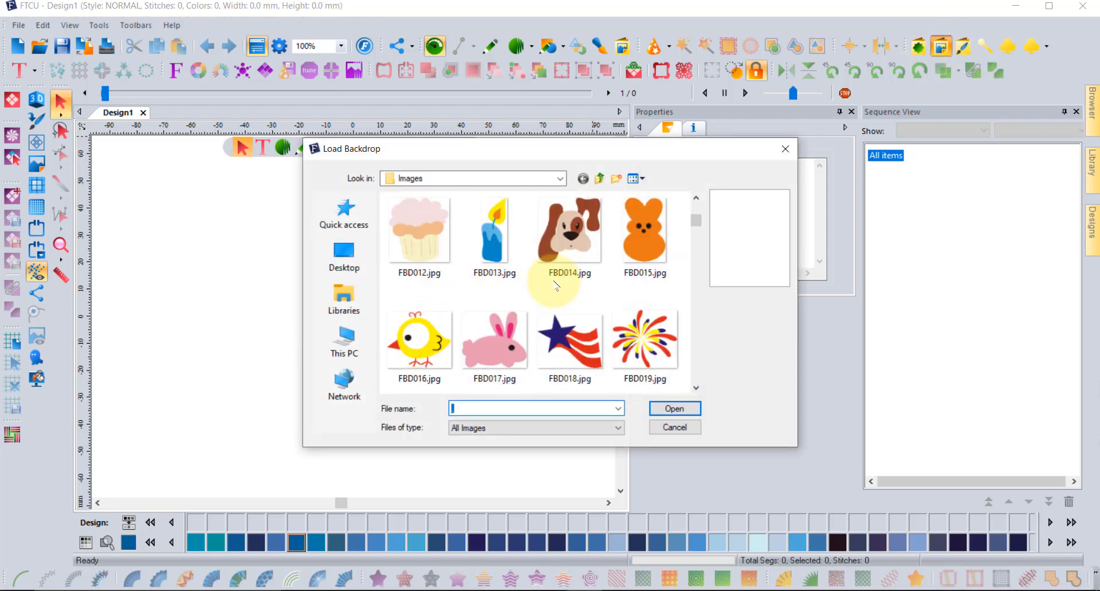
pyautogui.scroll(-4, 555, 284)
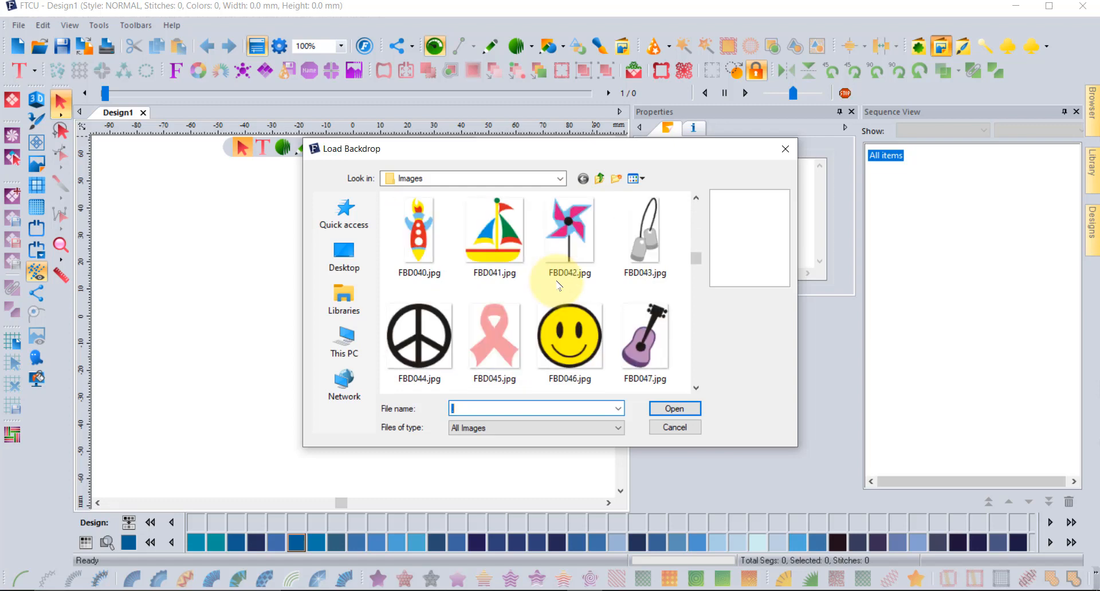
pyautogui.click(564, 330)
pyautogui.click(674, 410)
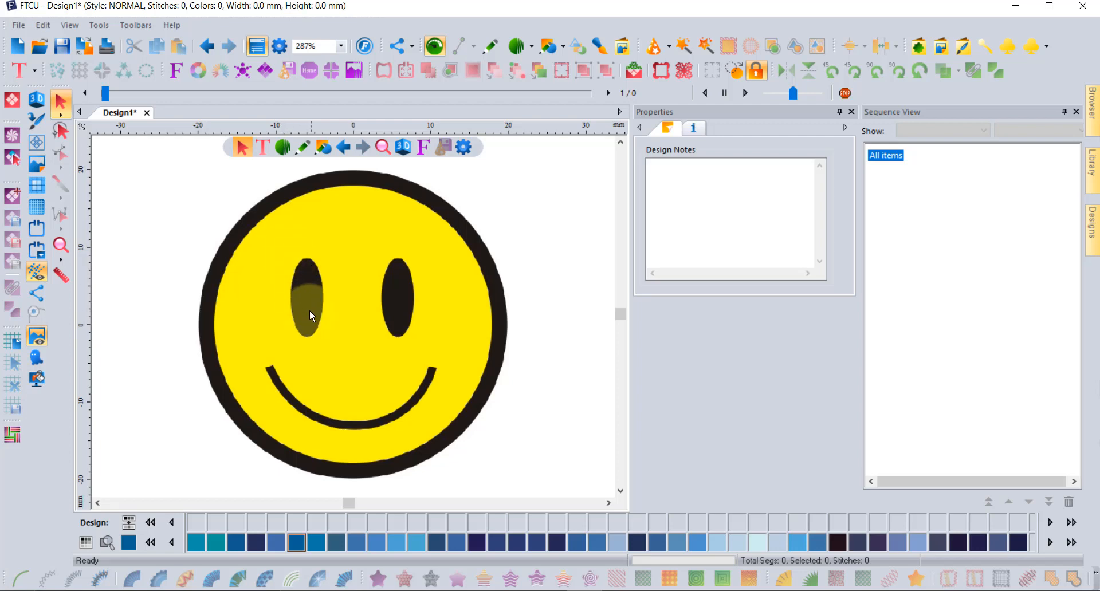
# - Examine the pixelated edge of the smiley backdrop's right eye up close, and return to the whole face
pyautogui.scroll(4, 410, 275)
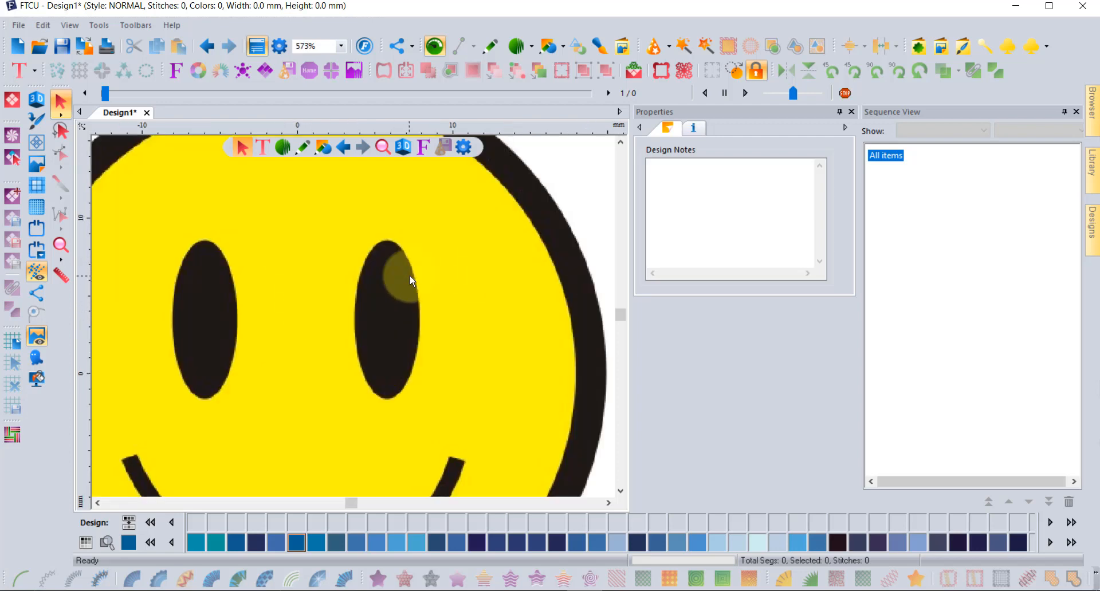
pyautogui.scroll(2, 416, 273)
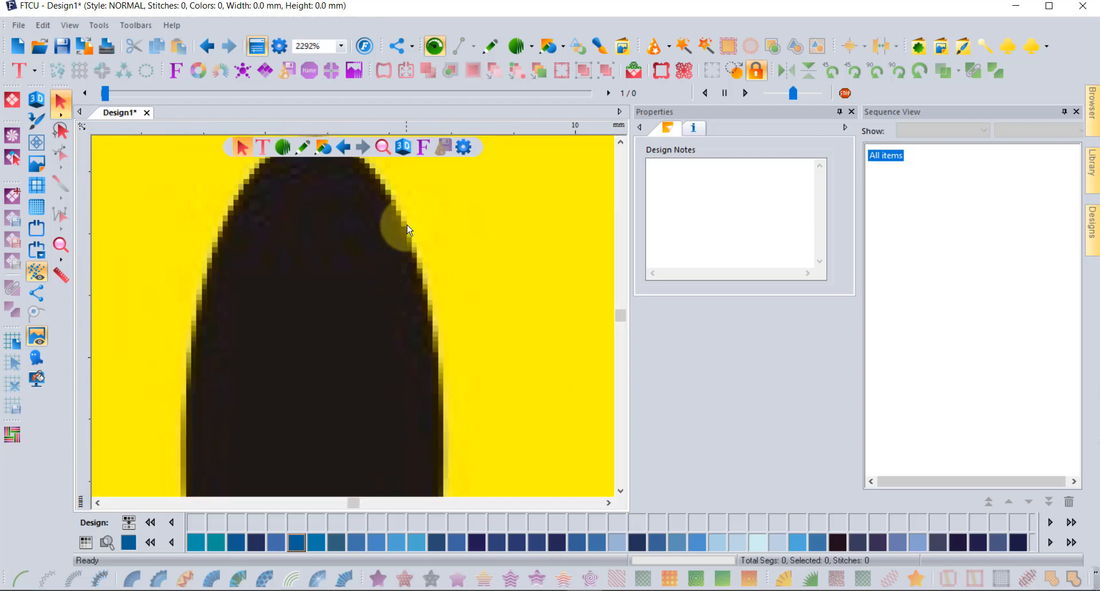
pyautogui.scroll(2, 444, 334)
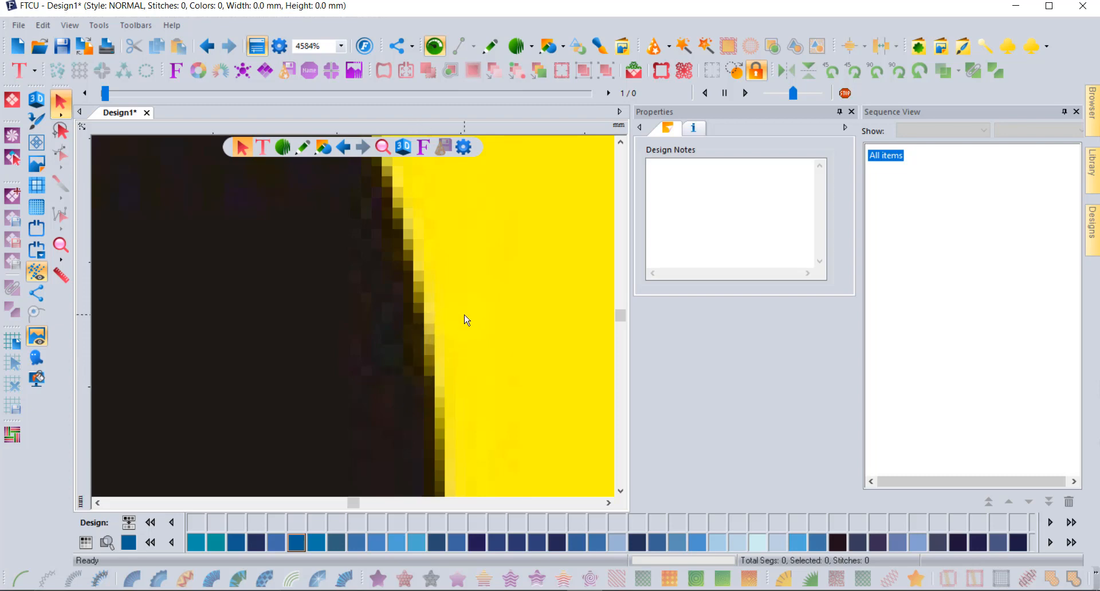
pyautogui.scroll(-4, 453, 320)
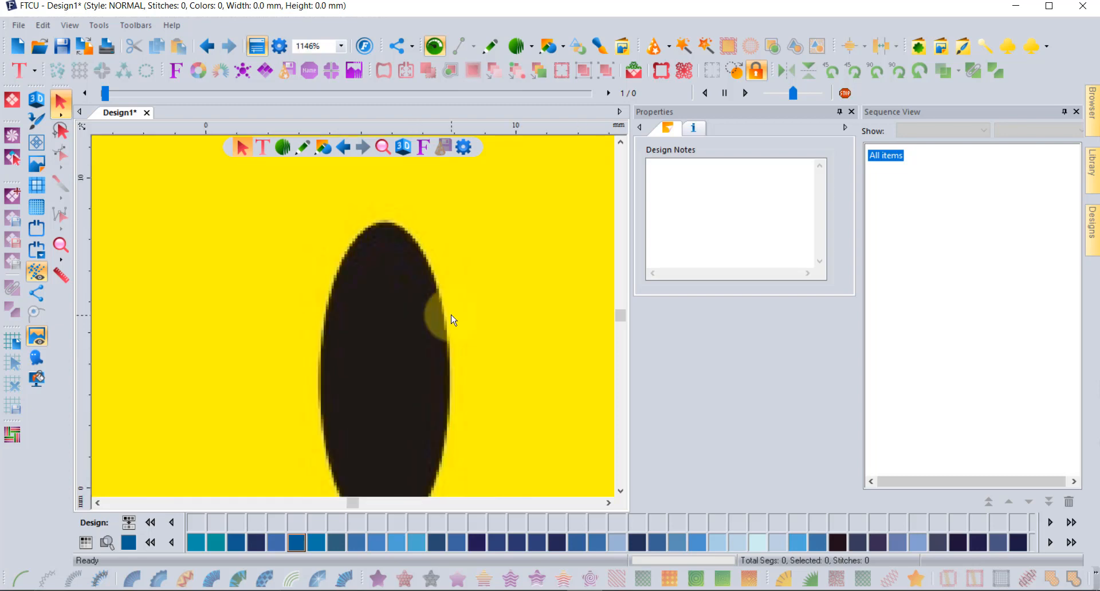
pyautogui.scroll(-2, 453, 320)
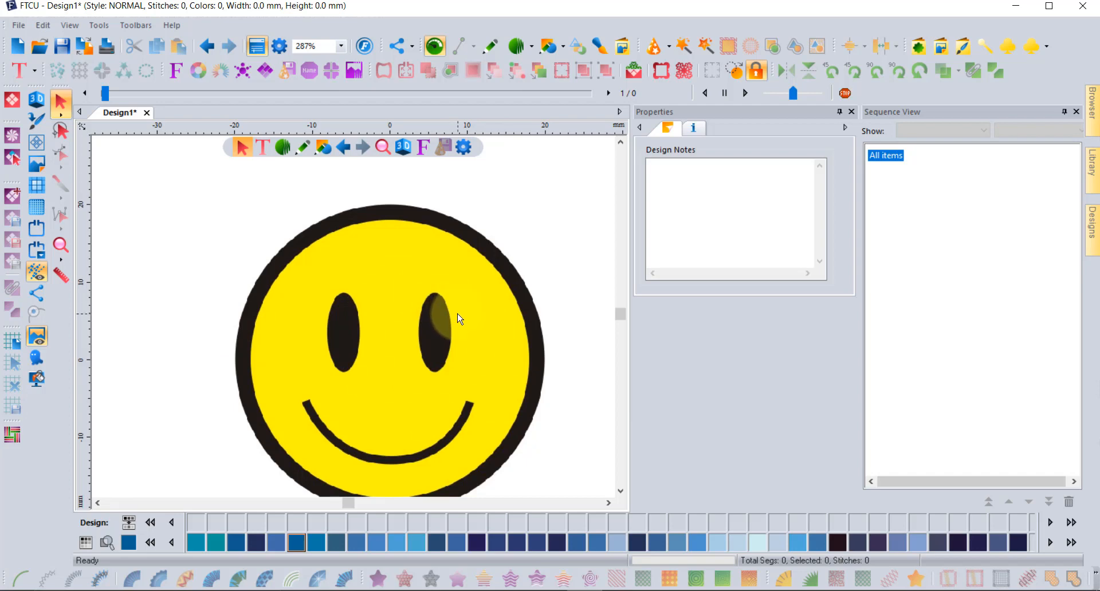
pyautogui.click(621, 491)
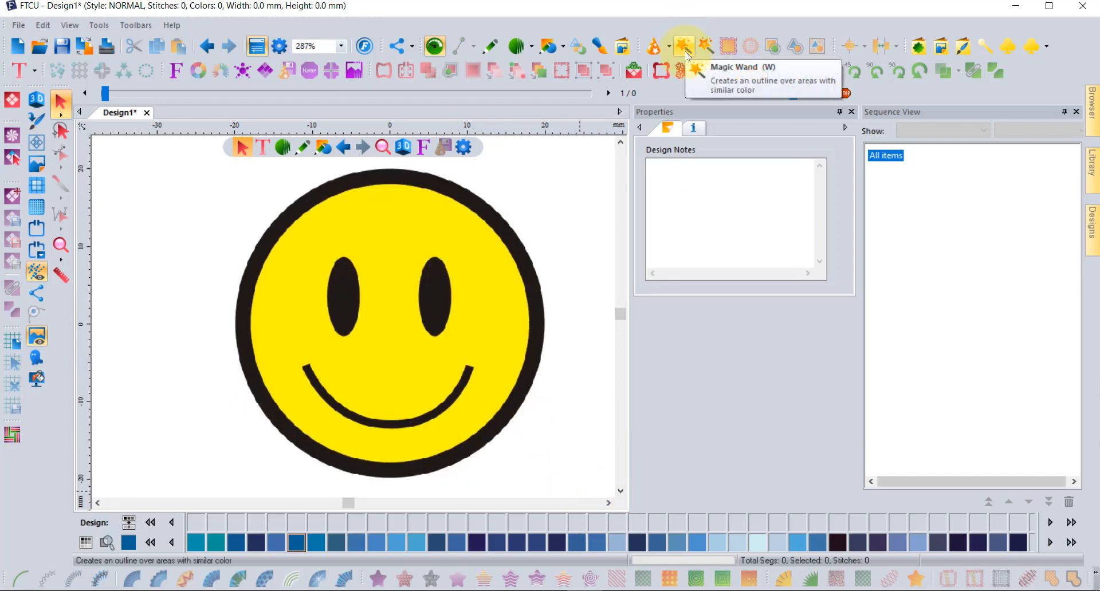
# - Open the vector artwork library for import and preview Ballet shoes.ai and Balloon.ai
pyautogui.click(961, 49)
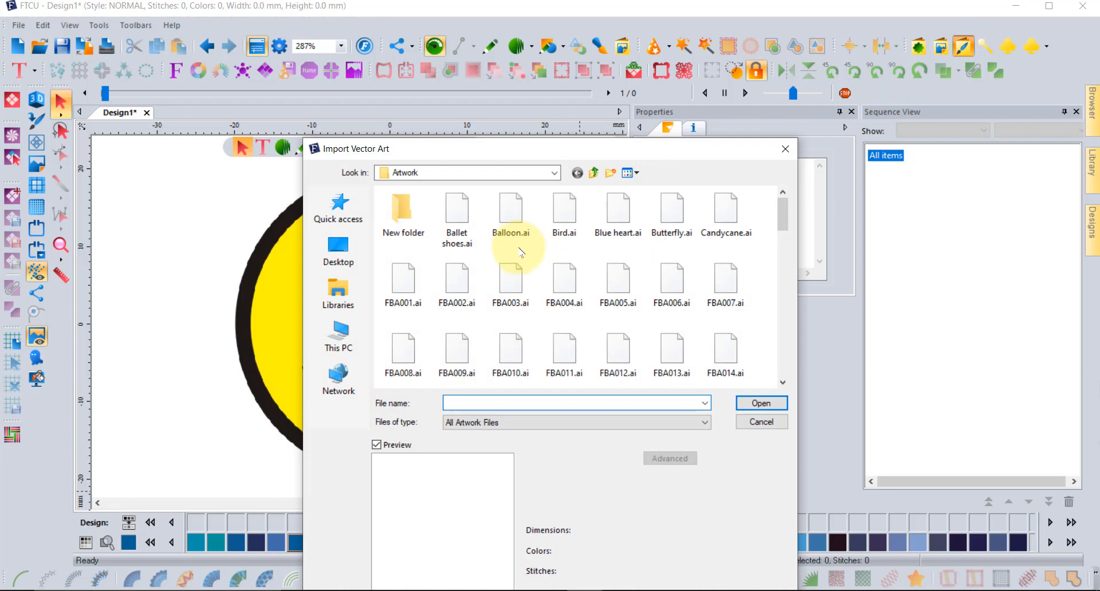
pyautogui.click(456, 220)
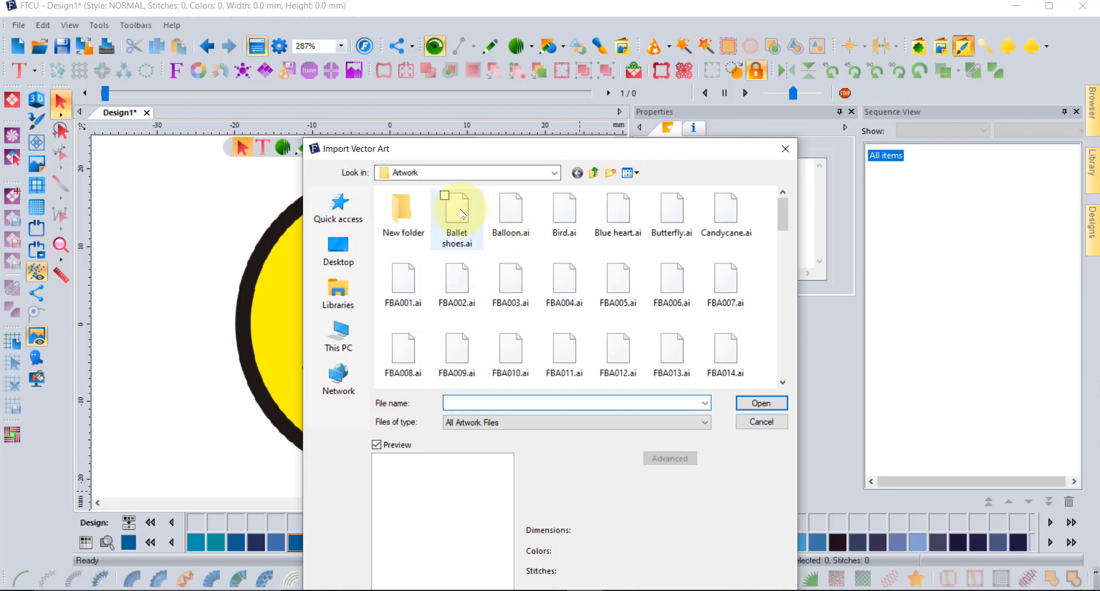
pyautogui.moveTo(552, 149); pyautogui.dragTo(461, 53)
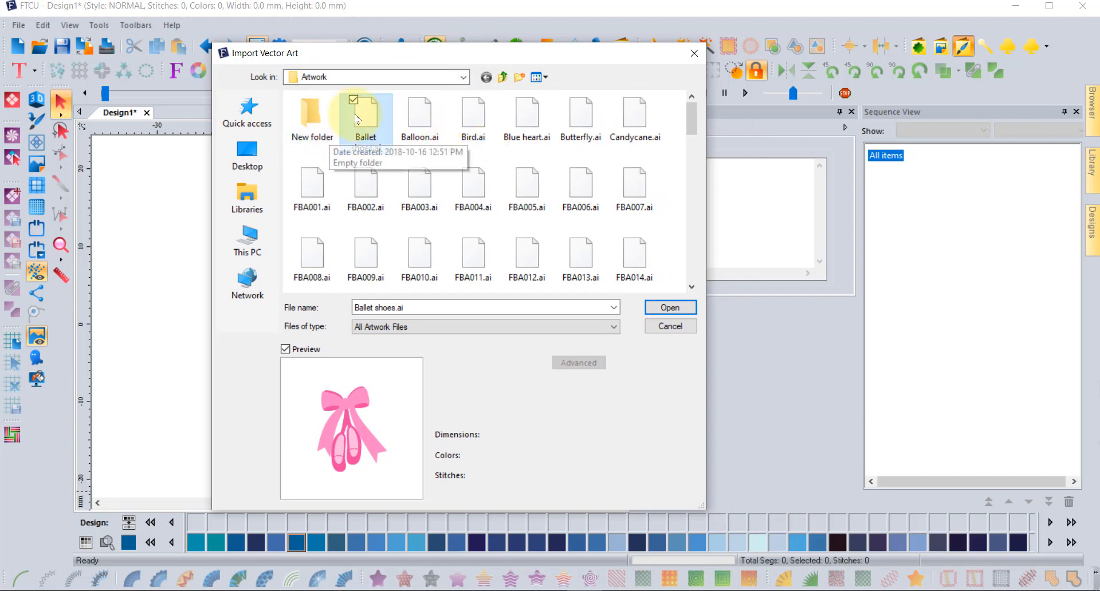
pyautogui.click(417, 125)
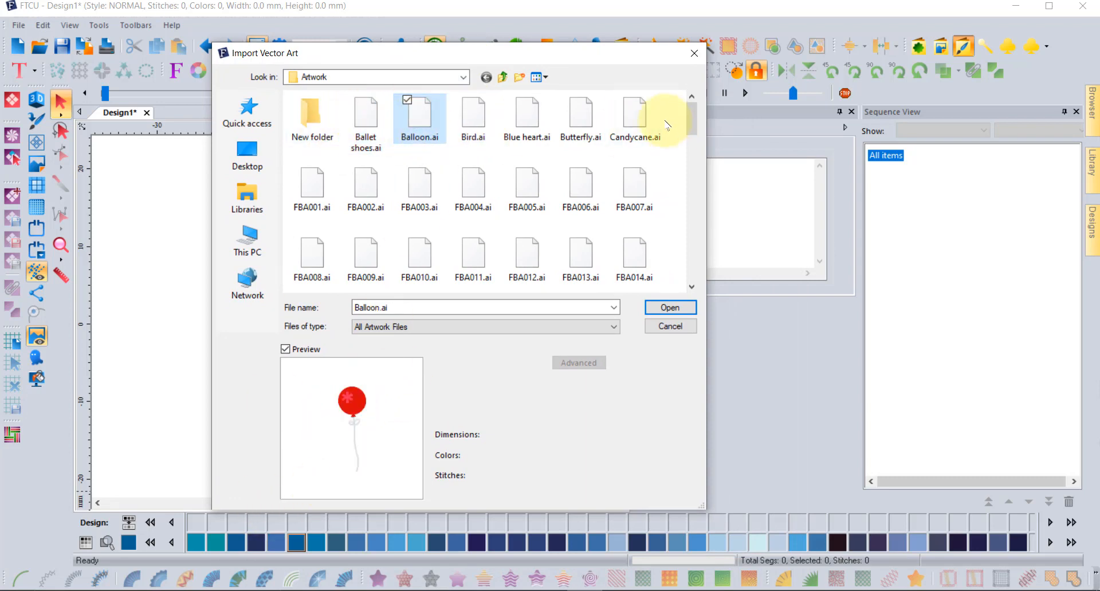
# - Browse the previews of the library's vector artwork files, from Balloon.ai through to FBA049.ai
pyautogui.press('Right')
pyautogui.press('Right')
pyautogui.press('Right')
pyautogui.press('Right')
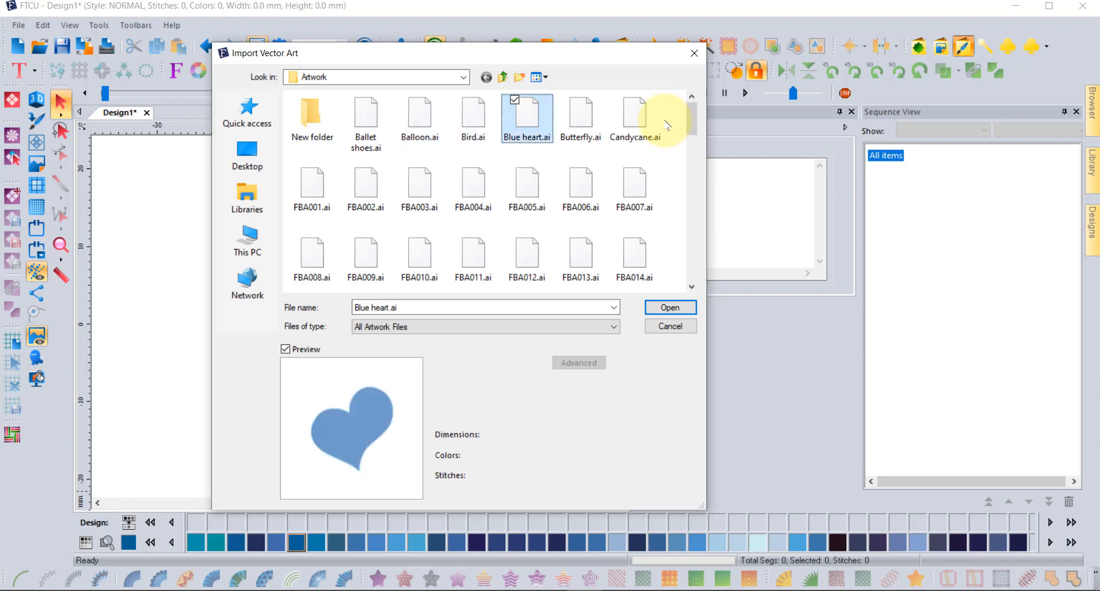
pyautogui.press('Down')
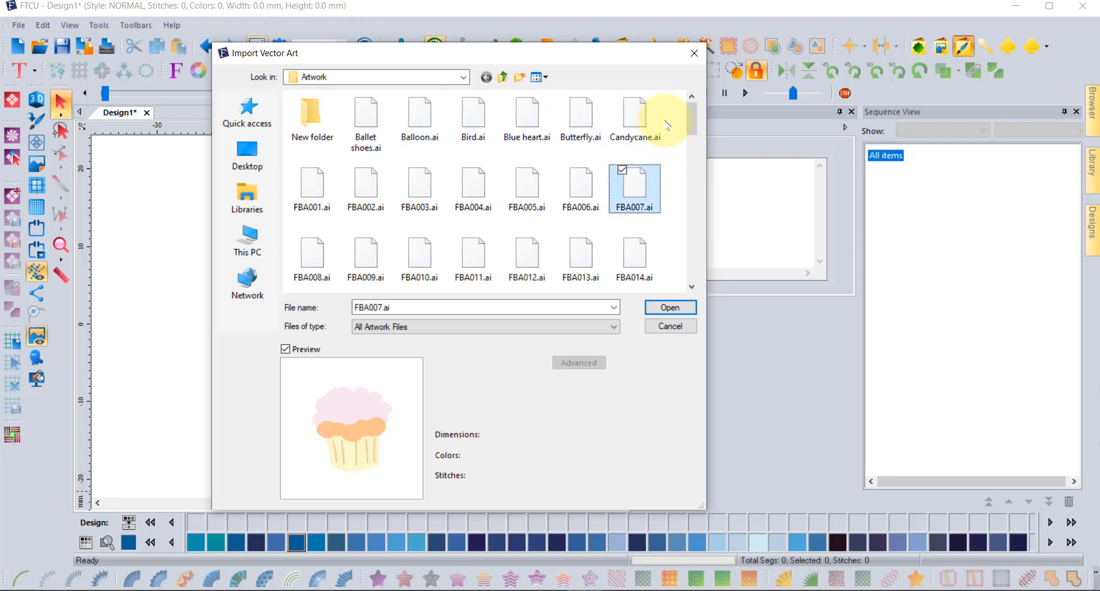
pyautogui.press('Left')
pyautogui.press('Left')
pyautogui.press('Left')
pyautogui.press('Left')
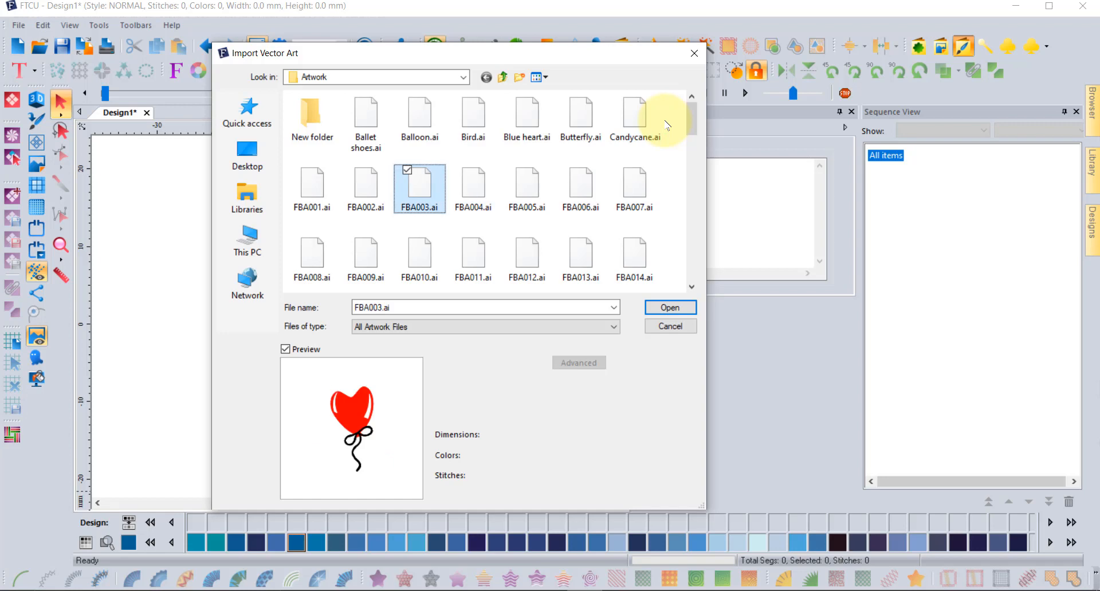
pyautogui.press('Left')
pyautogui.press('Left')
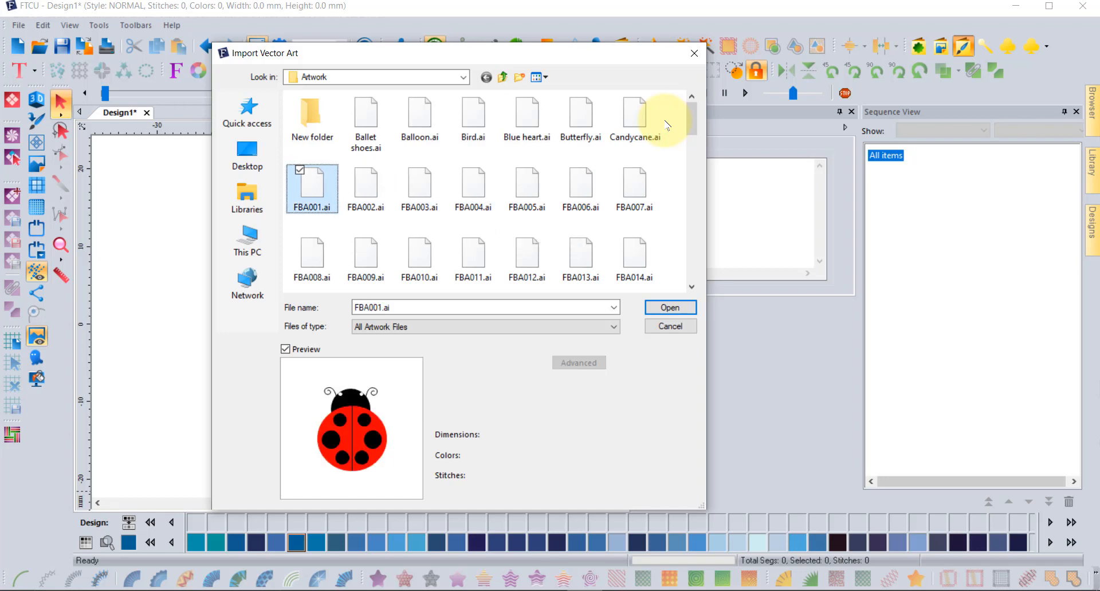
pyautogui.press('Down')
pyautogui.press('Right')
pyautogui.press('Right')
pyautogui.press('Right')
pyautogui.press('Right')
pyautogui.press('Right')
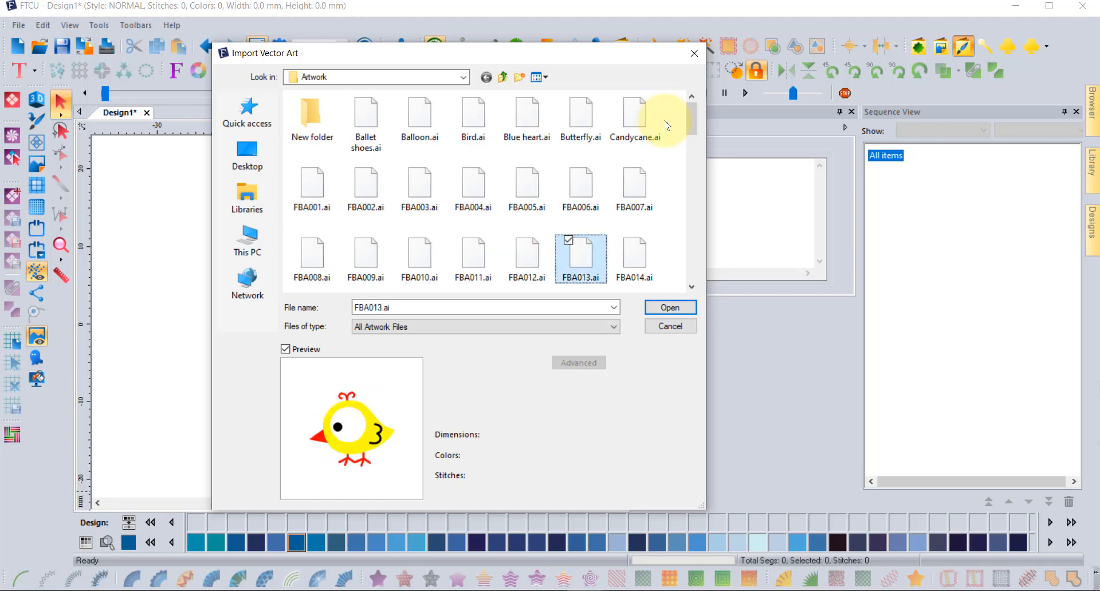
pyautogui.press('Right')
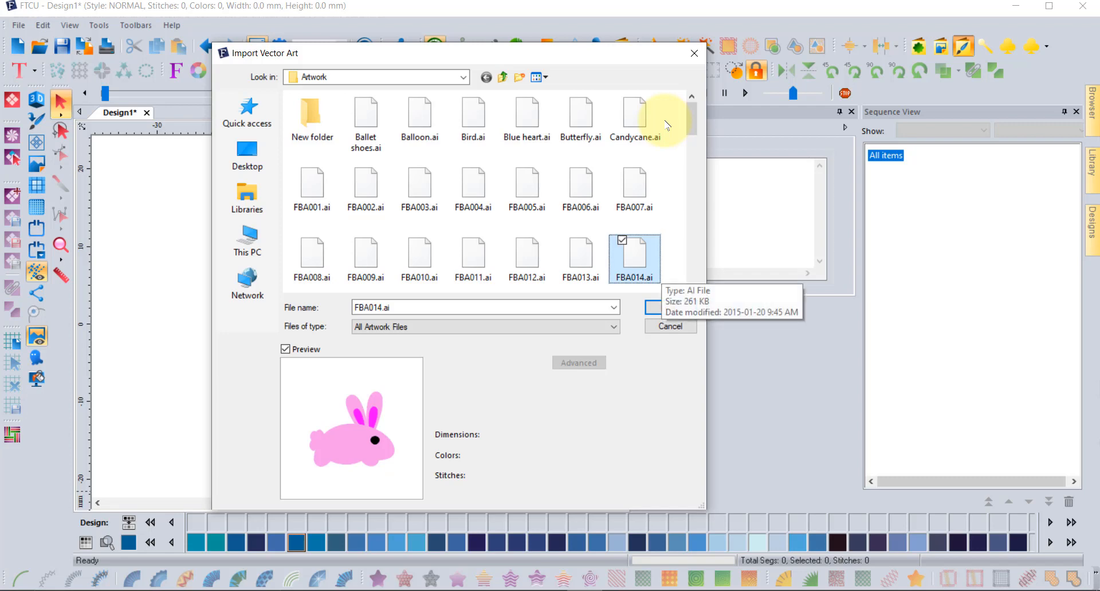
pyautogui.press('Down')
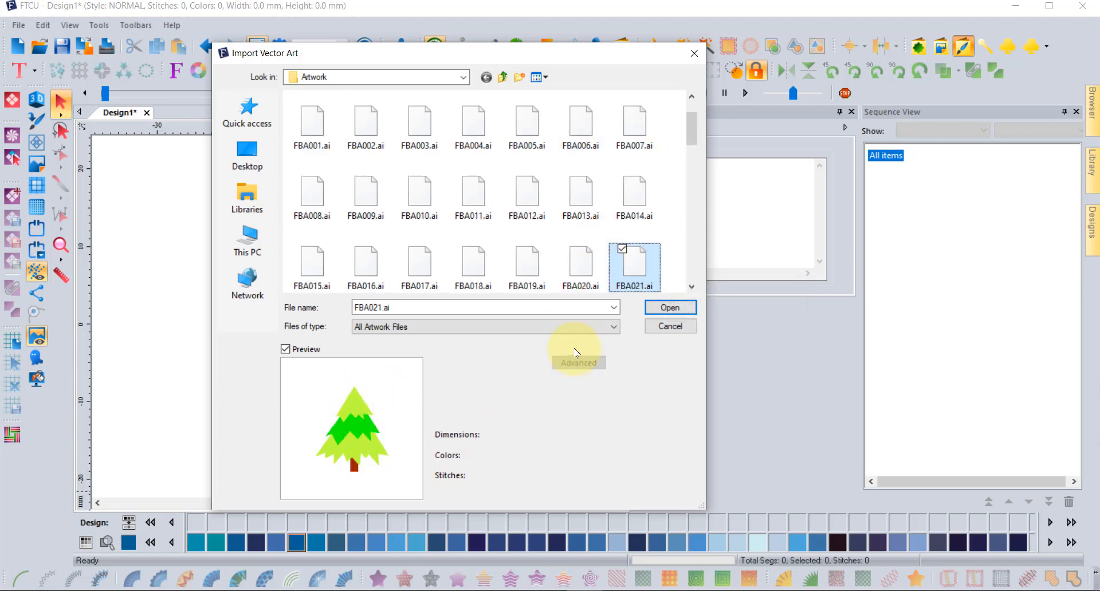
pyautogui.press('Left')
pyautogui.press('Left')
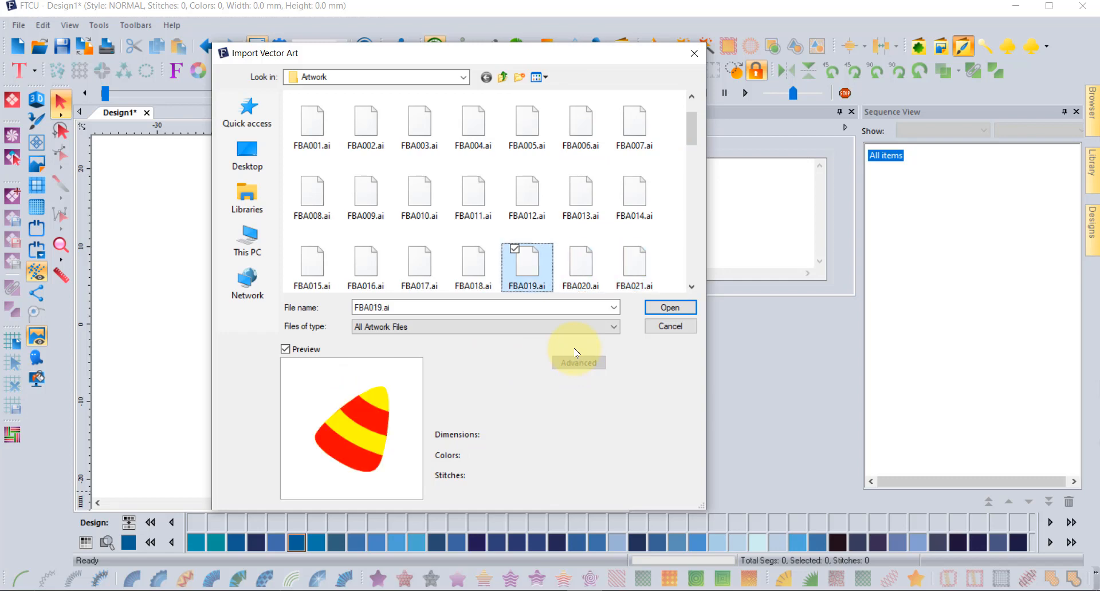
pyautogui.press('Left')
pyautogui.press('Left')
pyautogui.press('Left')
pyautogui.press('Left')
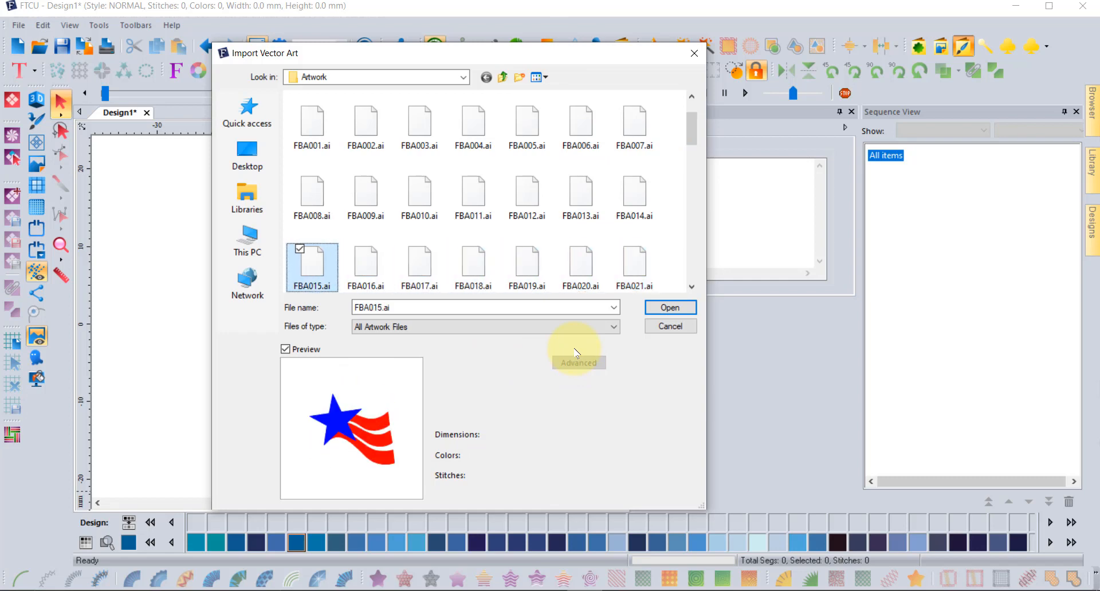
pyautogui.press('Down')
pyautogui.press('Right')
pyautogui.press('Right')
pyautogui.press('Right')
pyautogui.press('Right')
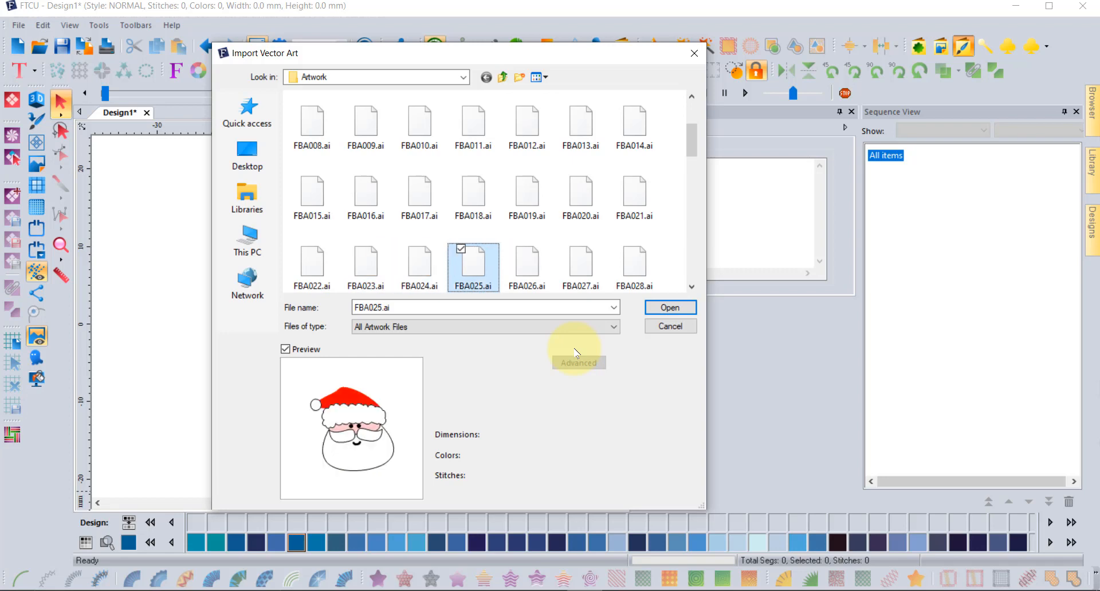
pyautogui.press('Right')
pyautogui.press('Right')
pyautogui.press('Down')
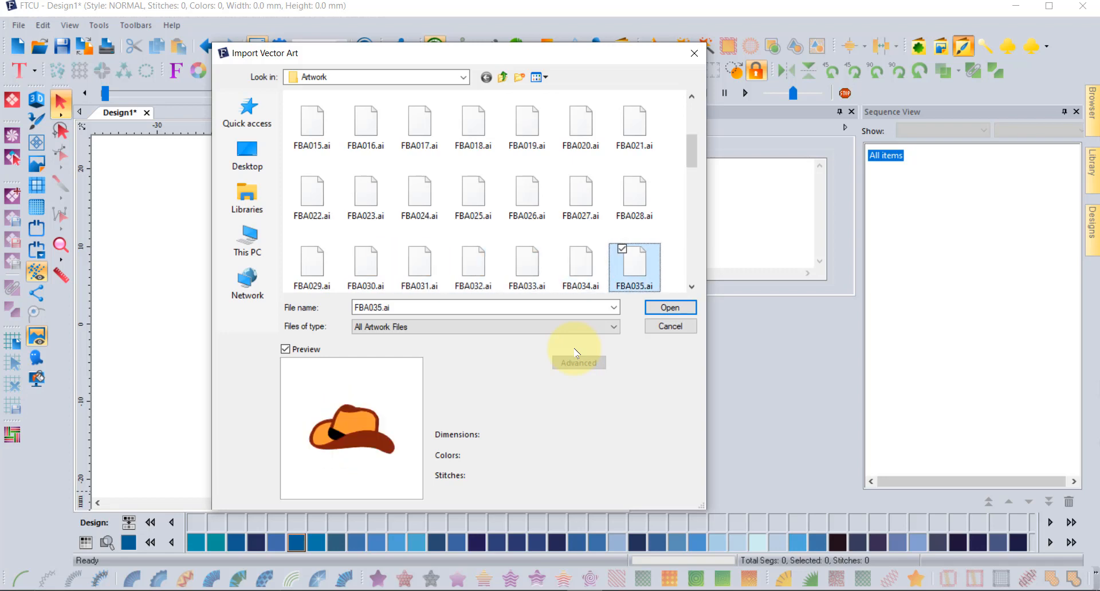
pyautogui.press('Left')
pyautogui.press('Left')
pyautogui.press('Left')
pyautogui.press('Left')
pyautogui.press('Left')
pyautogui.press('Left')
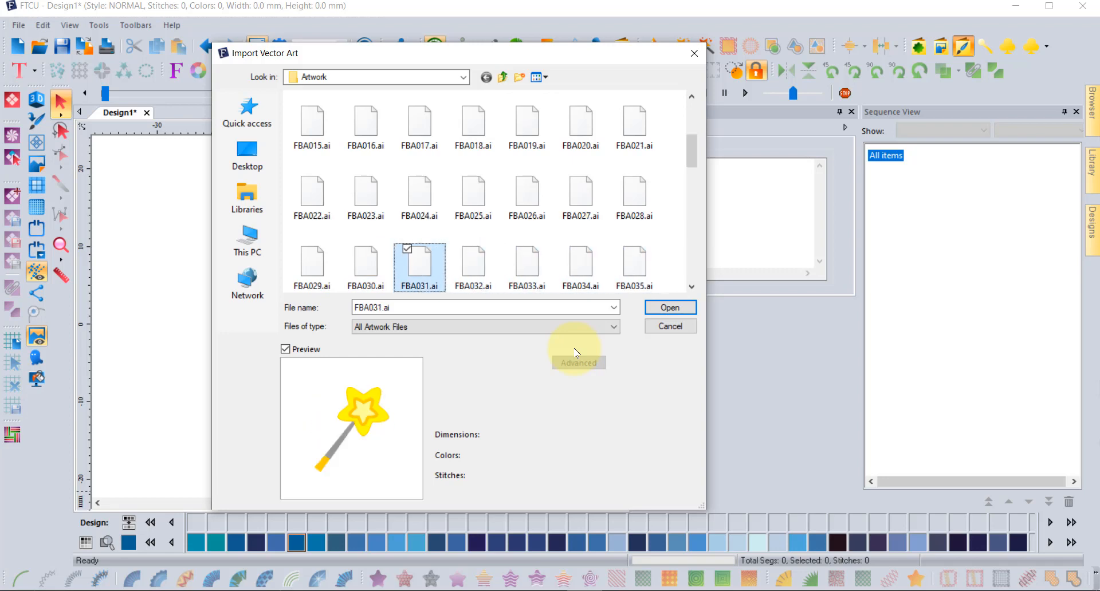
pyautogui.press('Down')
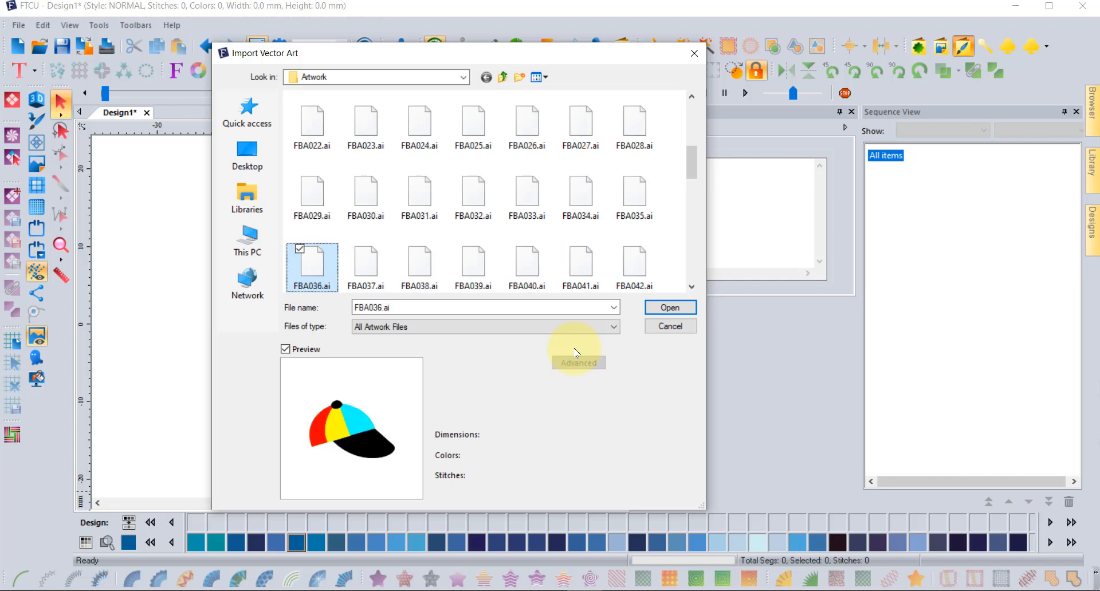
pyautogui.press('Right')
pyautogui.press('Right')
pyautogui.press('Right')
pyautogui.press('Right')
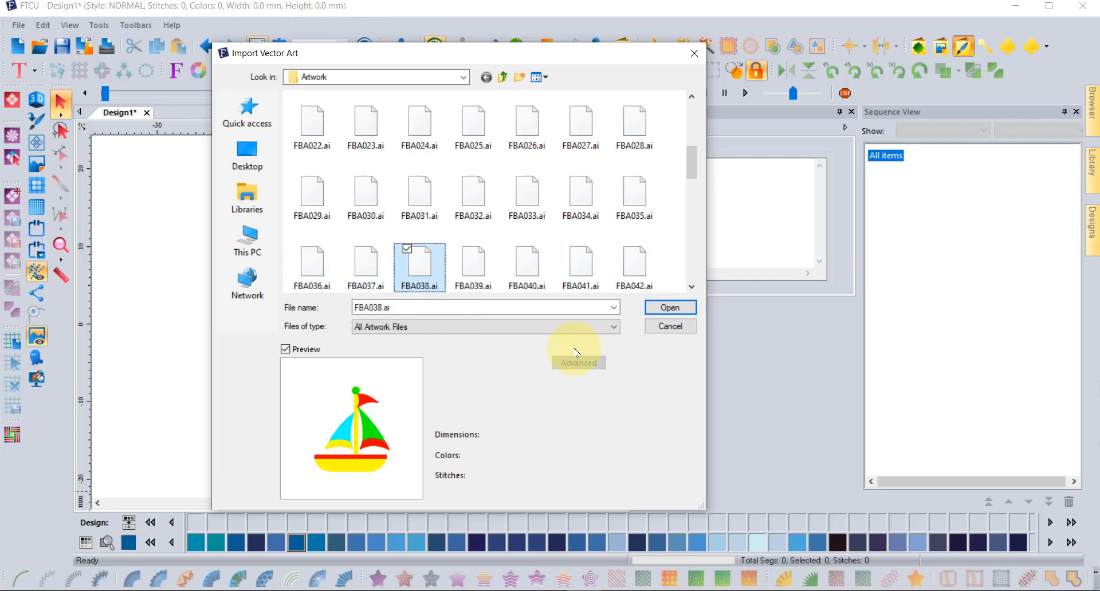
pyautogui.press('Right')
pyautogui.press('Right')
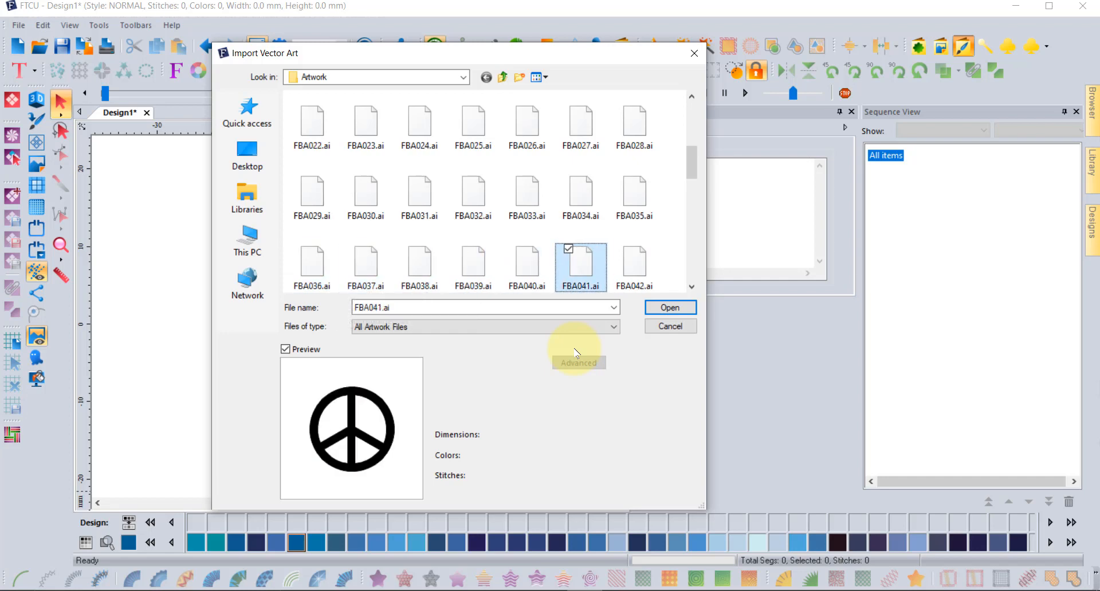
pyautogui.press('Down')
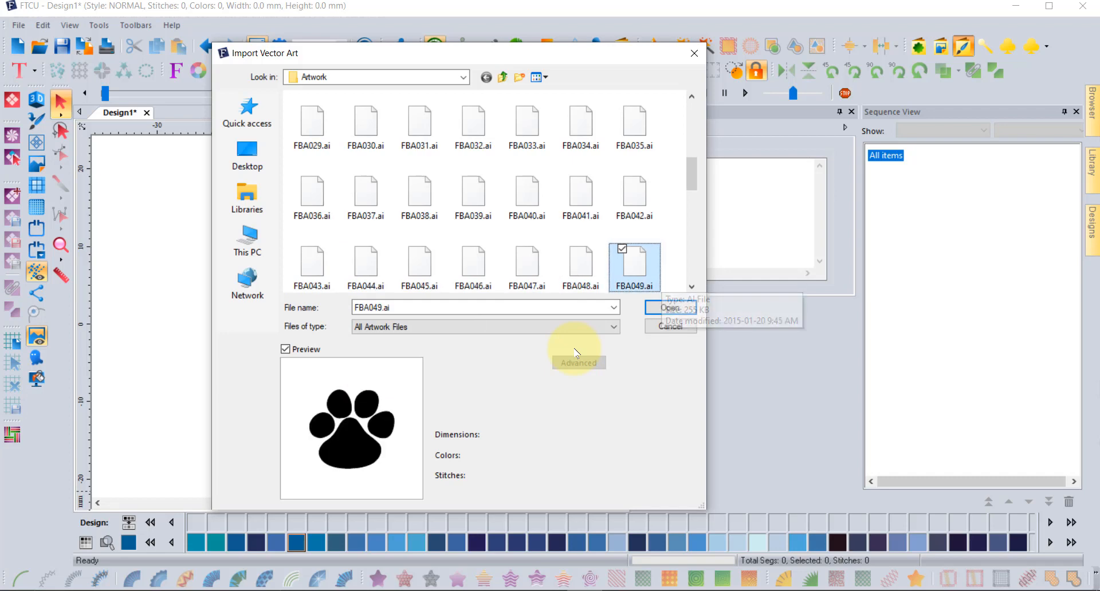
# - Find the smiley face vector artwork FBA043.ai in the library and import it into the design
pyautogui.press('Left')
pyautogui.press('Left')
pyautogui.press('Left')
pyautogui.press('Left')
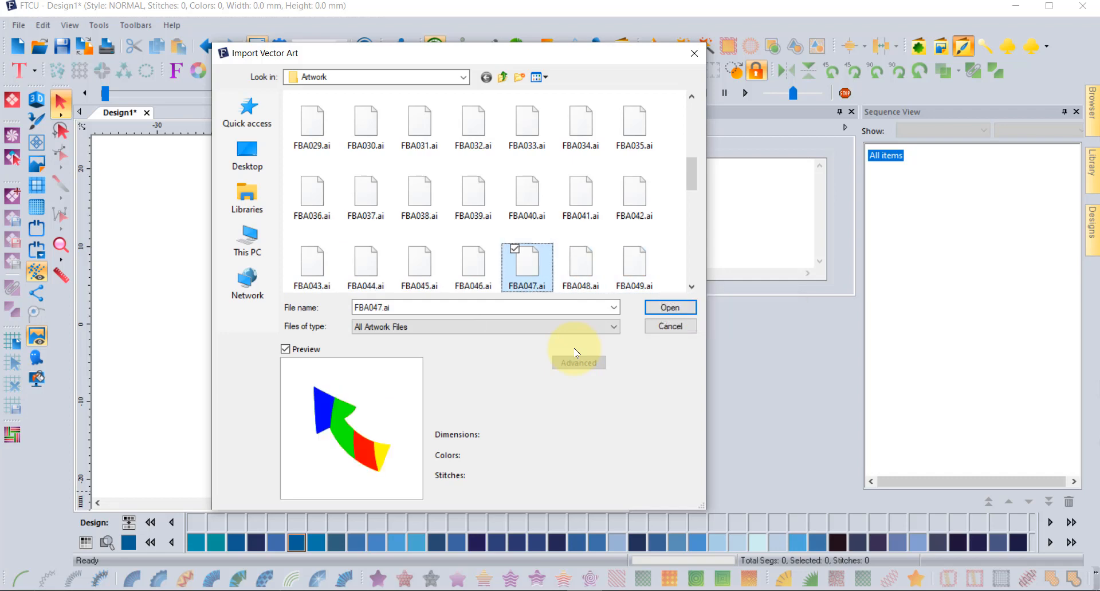
pyautogui.press('Left')
pyautogui.press('Left')
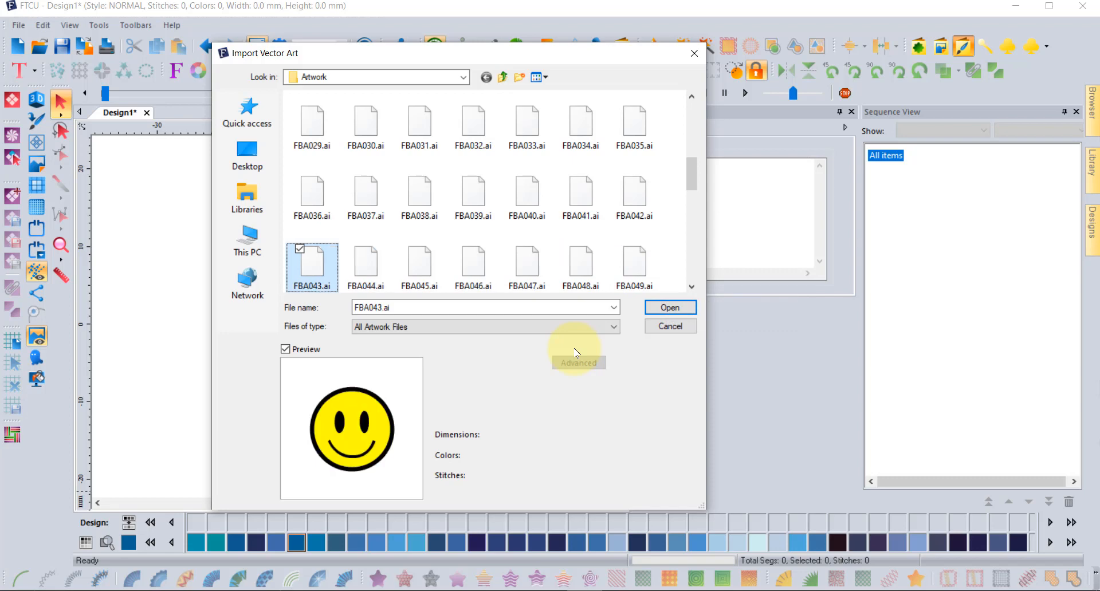
pyautogui.click(664, 307)
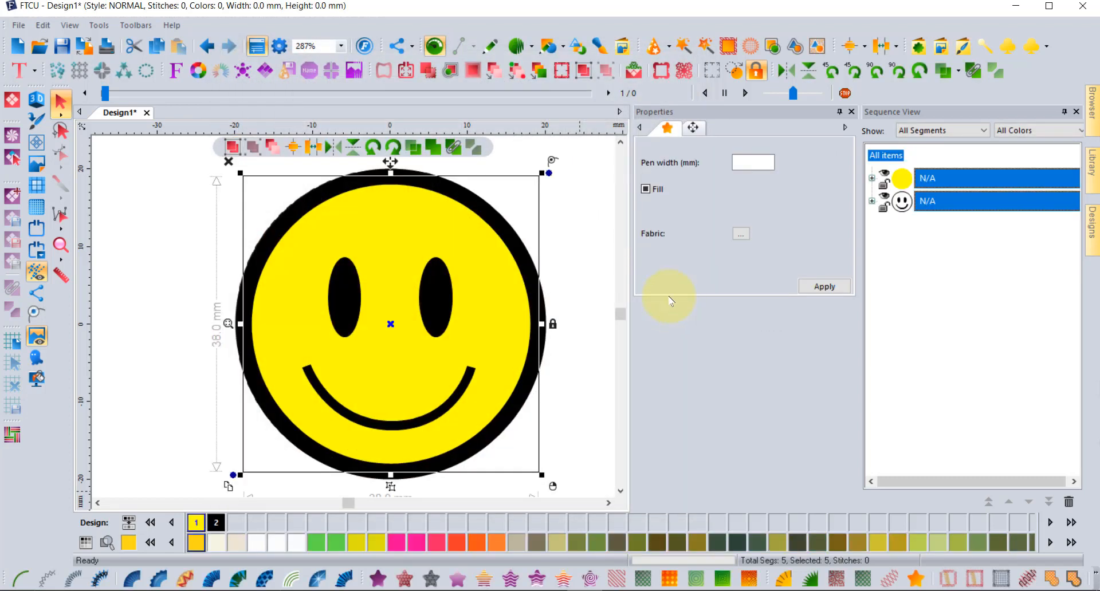
# - Move the imported vector smiley to the left of the backdrop image so both sit side by side
pyautogui.moveTo(471, 201); pyautogui.dragTo(145, 264)
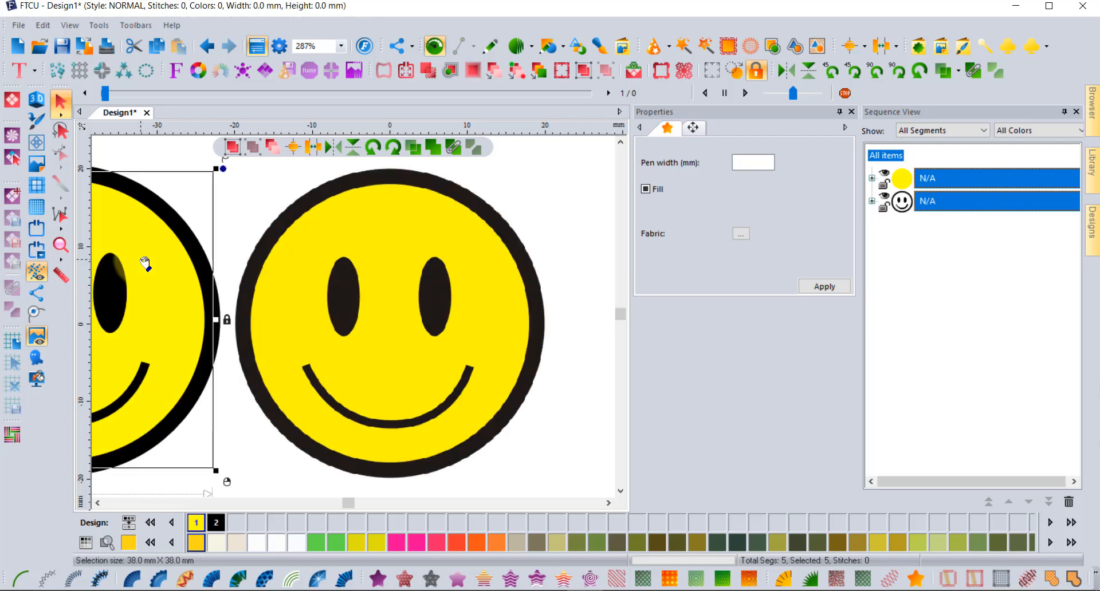
pyautogui.click(97, 502)
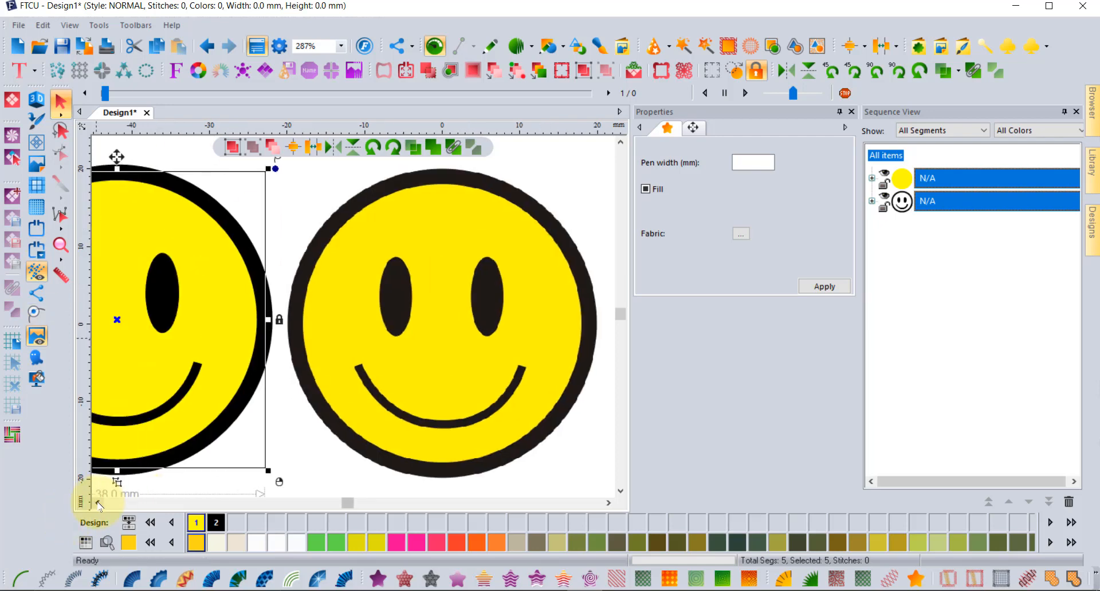
# - Expand the black colour group of the vector smiley in the sequence list to examine its separate artwork objects
pyautogui.click(97, 502)
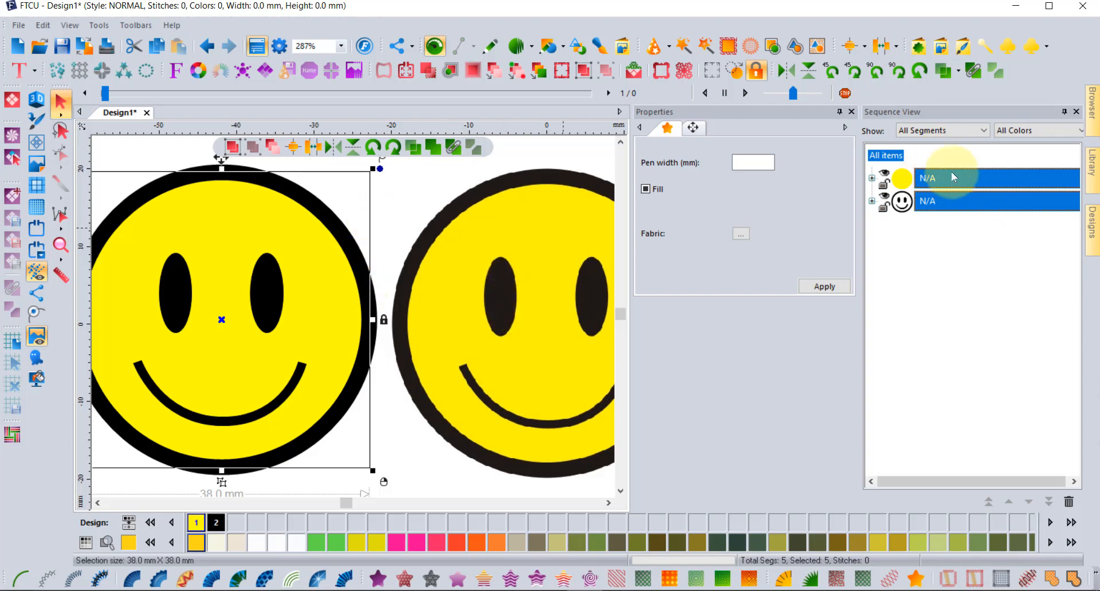
pyautogui.click(871, 201)
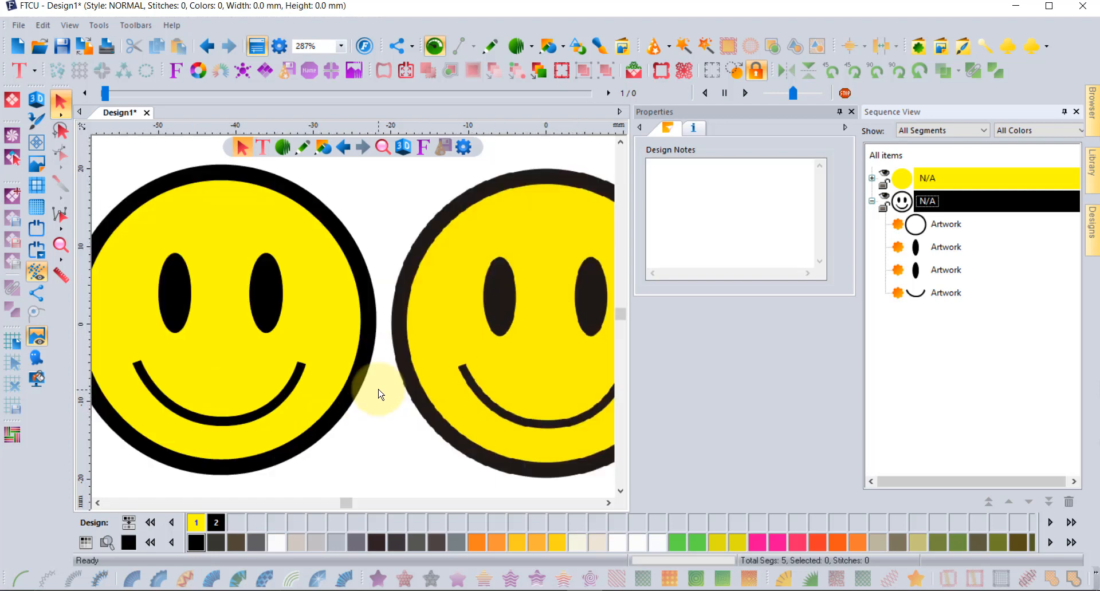
pyautogui.scroll(-2, 378, 394)
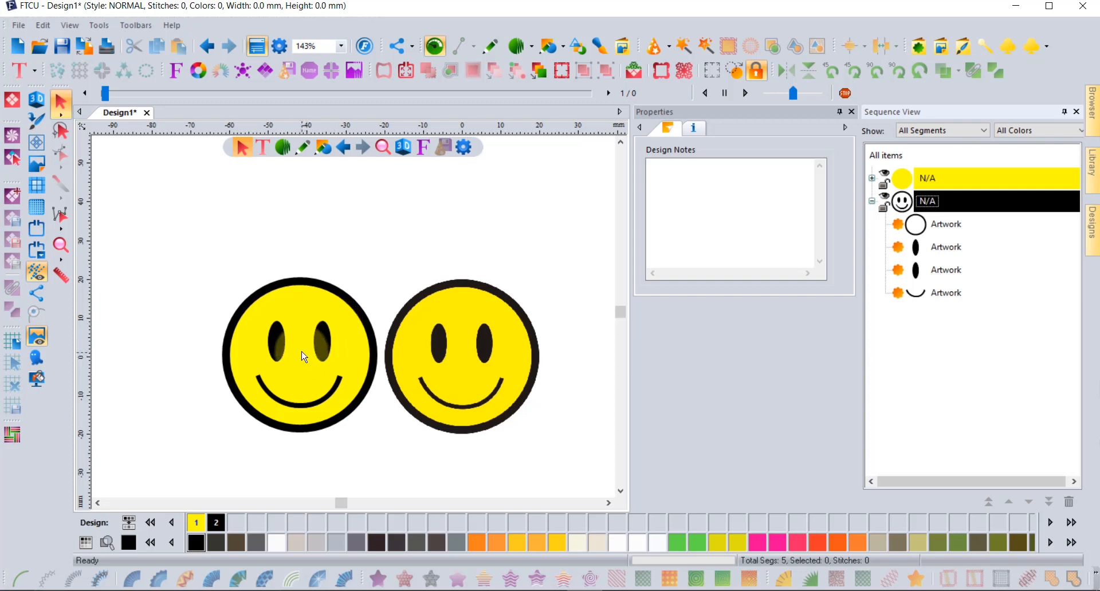
# - Apply a Standard Fill to the yellow circle of the vector smiley and deselect it
pyautogui.click(932, 181)
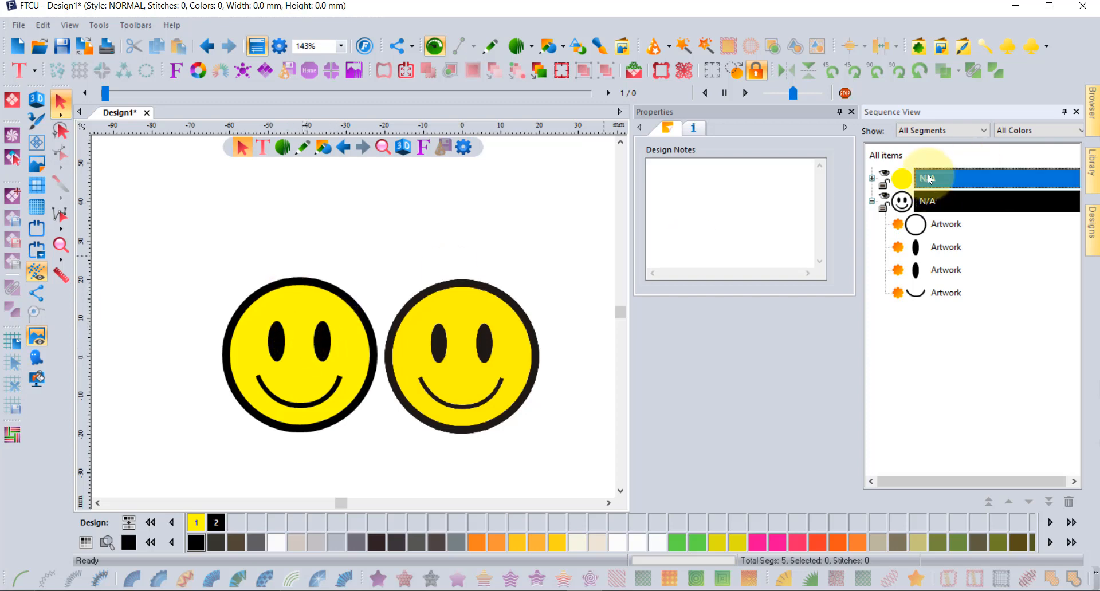
pyautogui.click(376, 579)
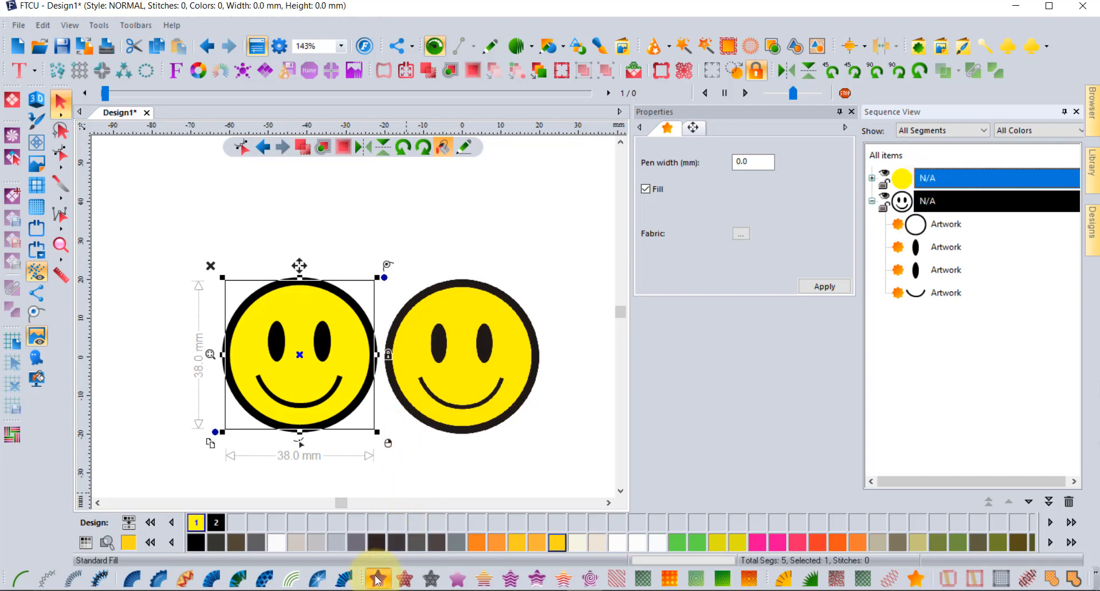
pyautogui.click(367, 232)
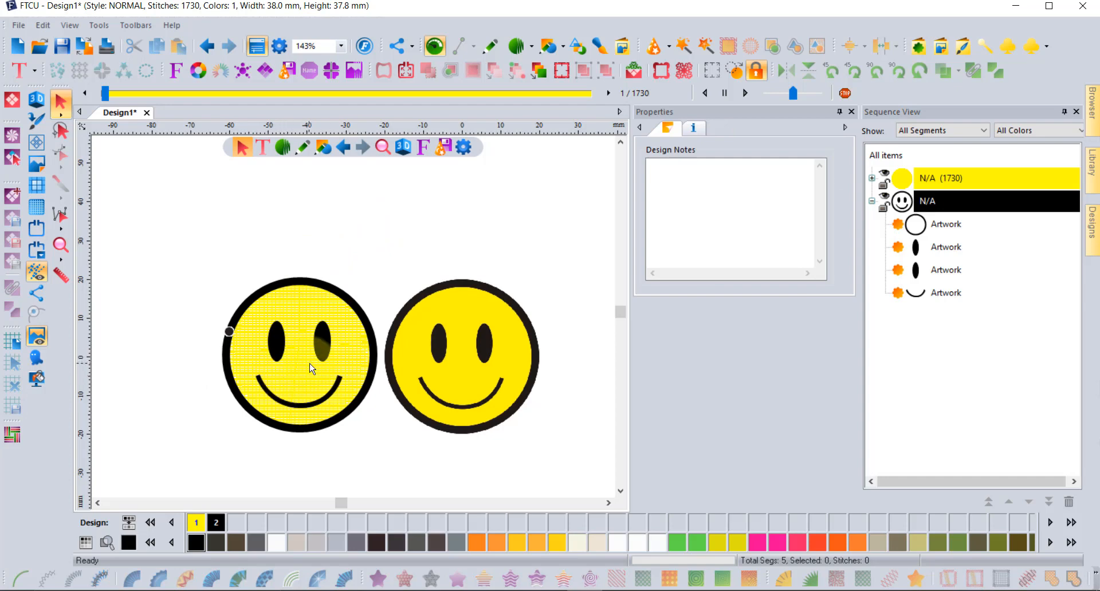
# - Select the whole vector smiley and delete it, leaving only the backdrop image in the design
pyautogui.moveTo(174, 256); pyautogui.dragTo(398, 464)
pyautogui.press('Delete')
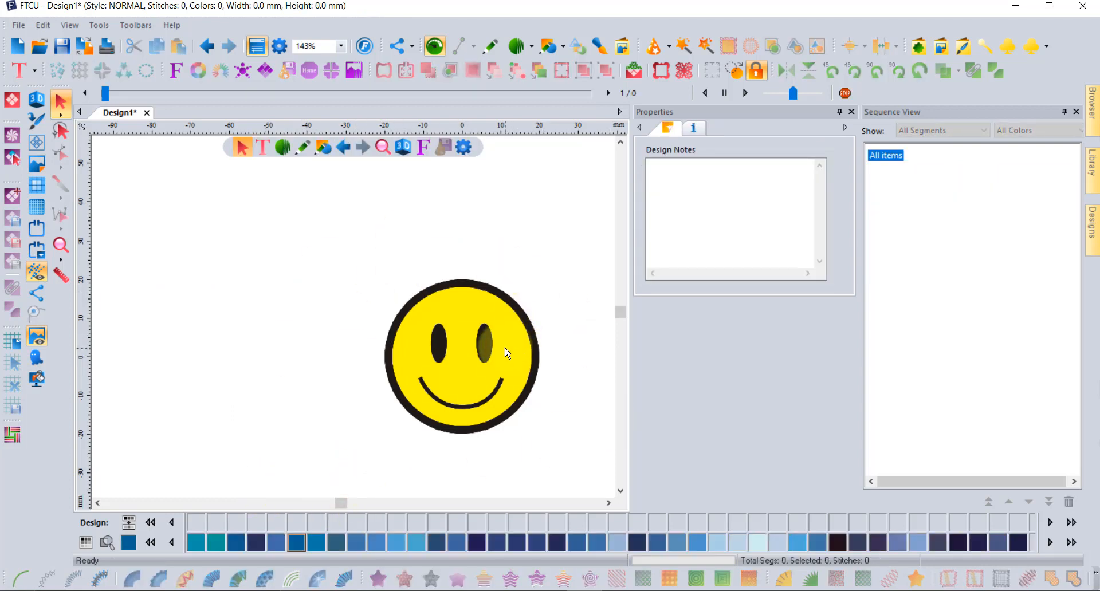
pyautogui.scroll(1, 527, 360)
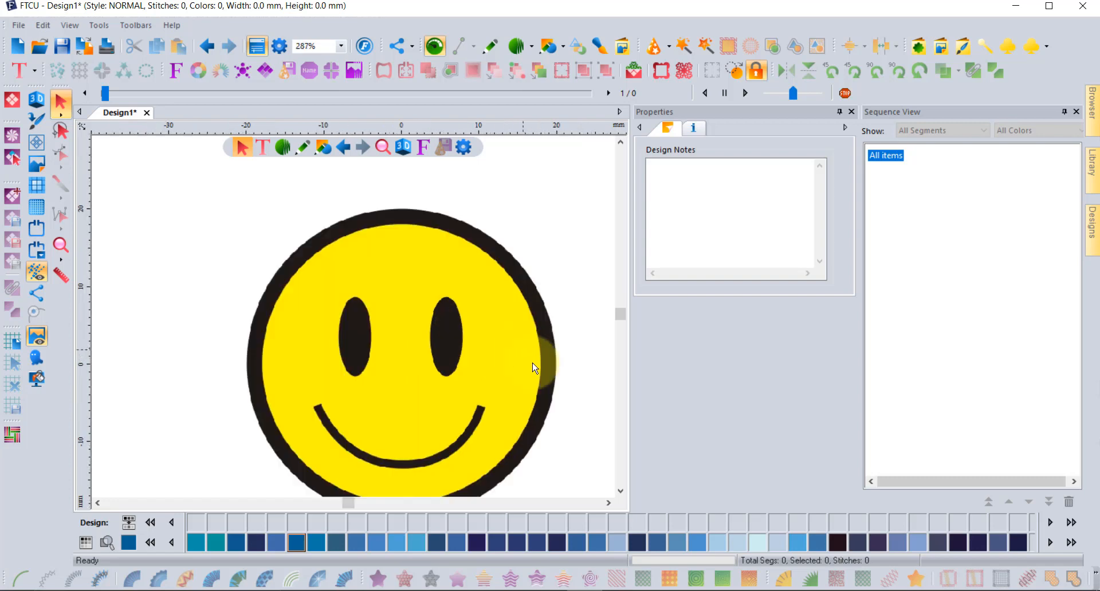
pyautogui.click(620, 491)
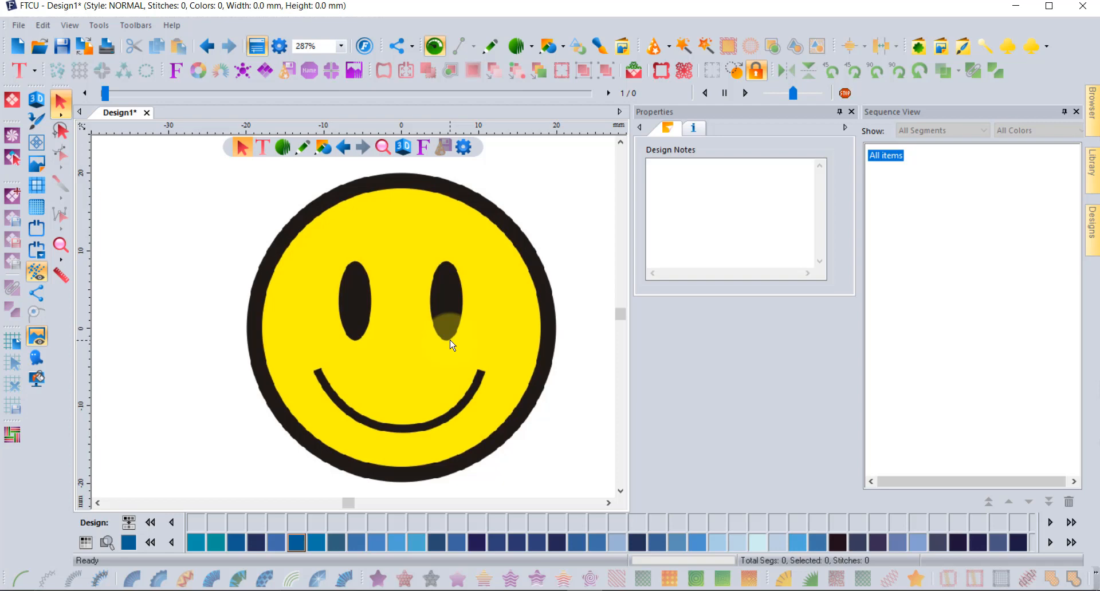
# - Try to select the backdrop smiley by enclosing it with the regular selection tool
pyautogui.scroll(2, 452, 344)
pyautogui.scroll(-3, 452, 343)
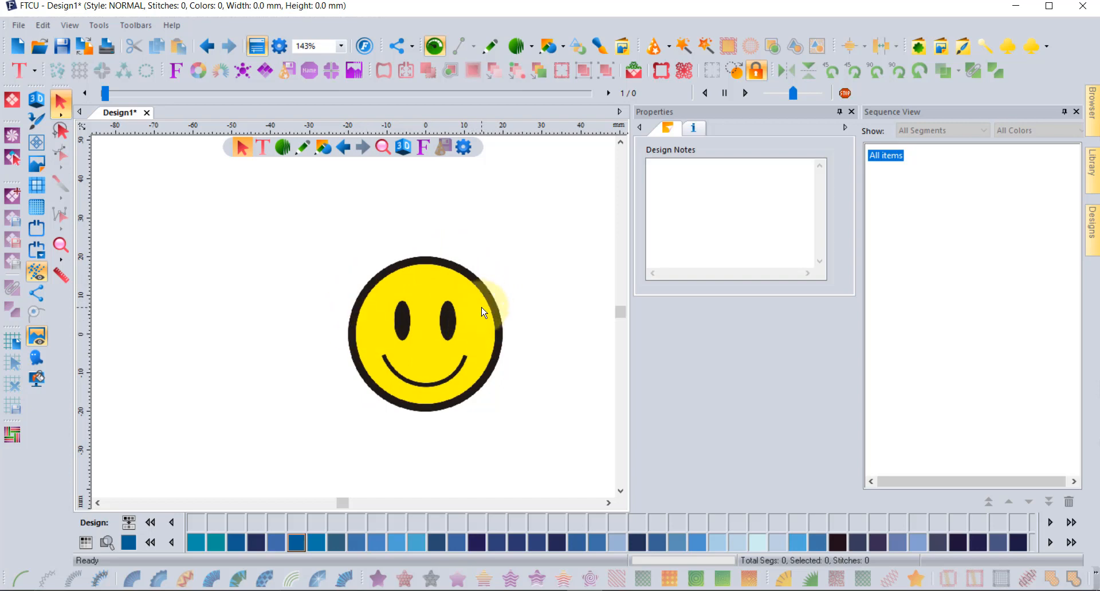
pyautogui.click(683, 47)
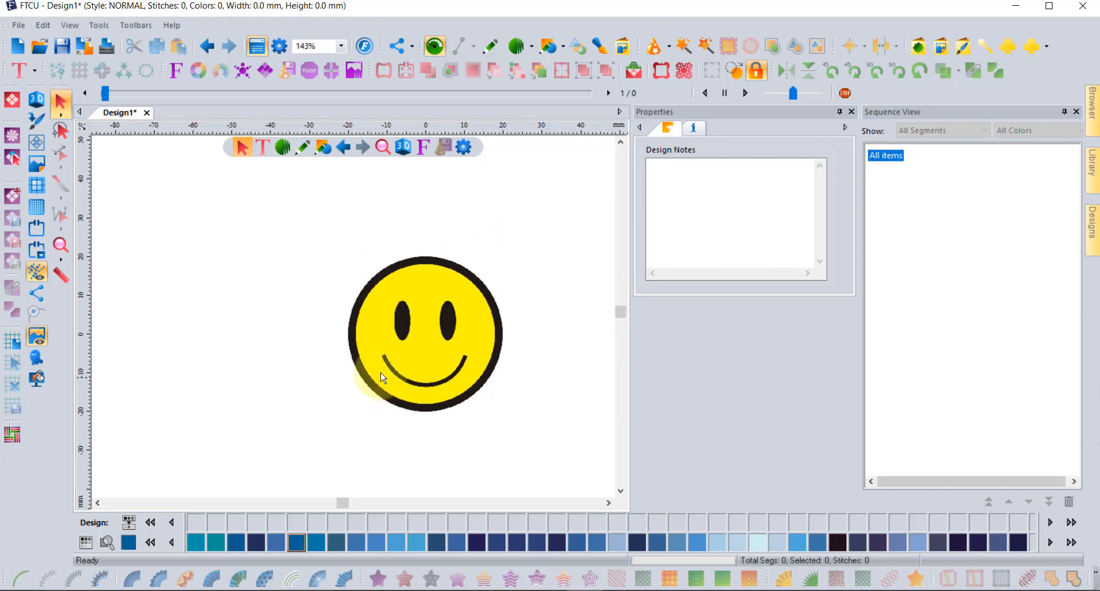
pyautogui.moveTo(340, 297); pyautogui.dragTo(484, 379)
pyautogui.moveTo(266, 214); pyautogui.dragTo(622, 459)
# - With the backdrop tool, shift the smiley image about 21 mm to the left and enlarge it to about 53 mm square
pyautogui.click(36, 165)
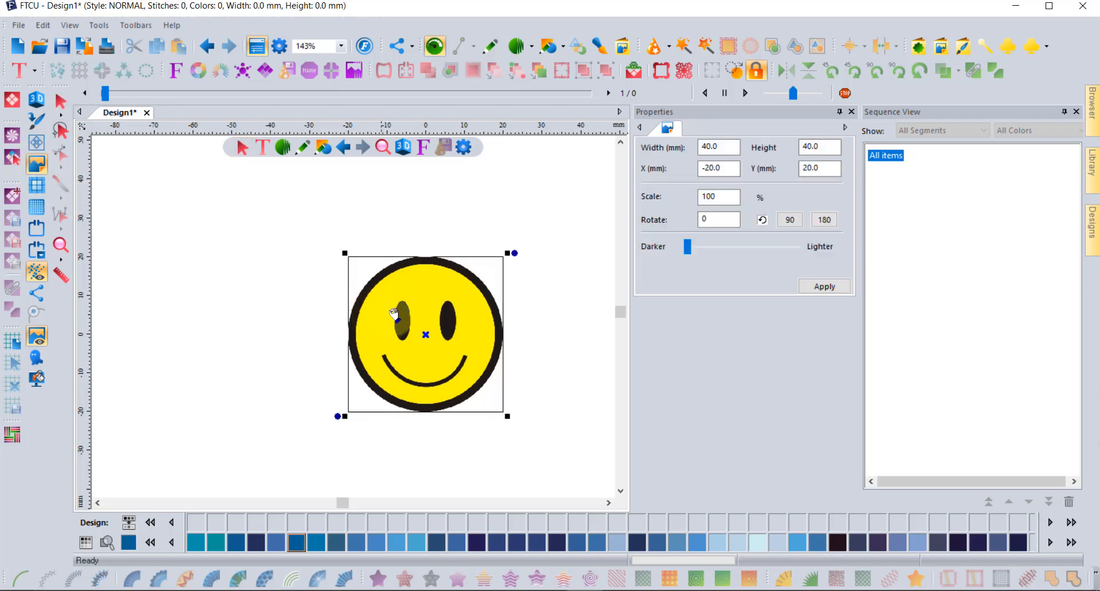
pyautogui.moveTo(390, 319); pyautogui.dragTo(307, 318)
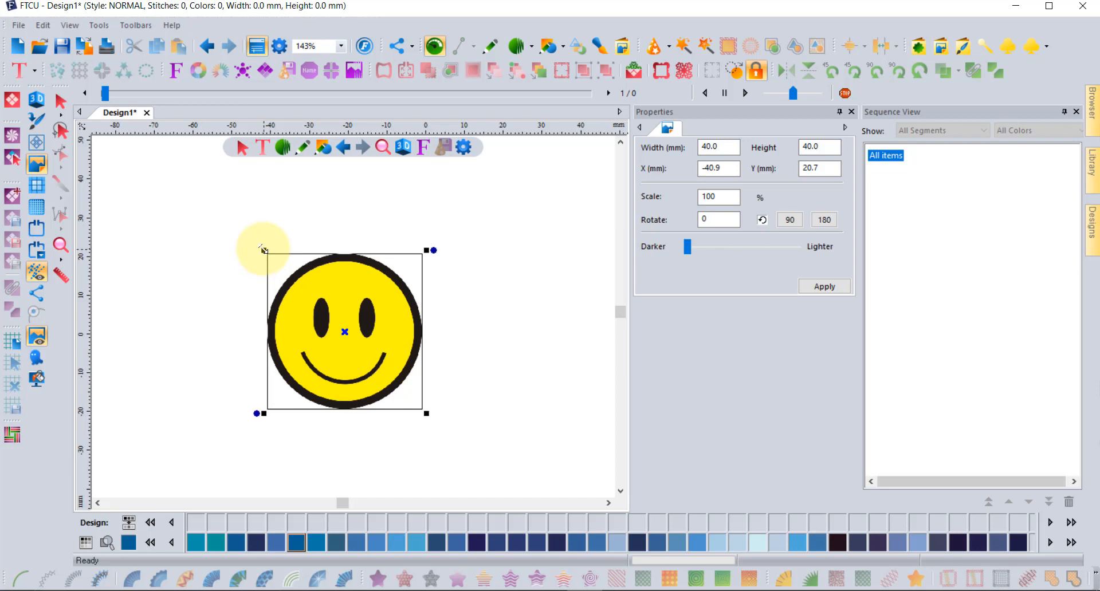
pyautogui.moveTo(263, 249); pyautogui.dragTo(237, 224)
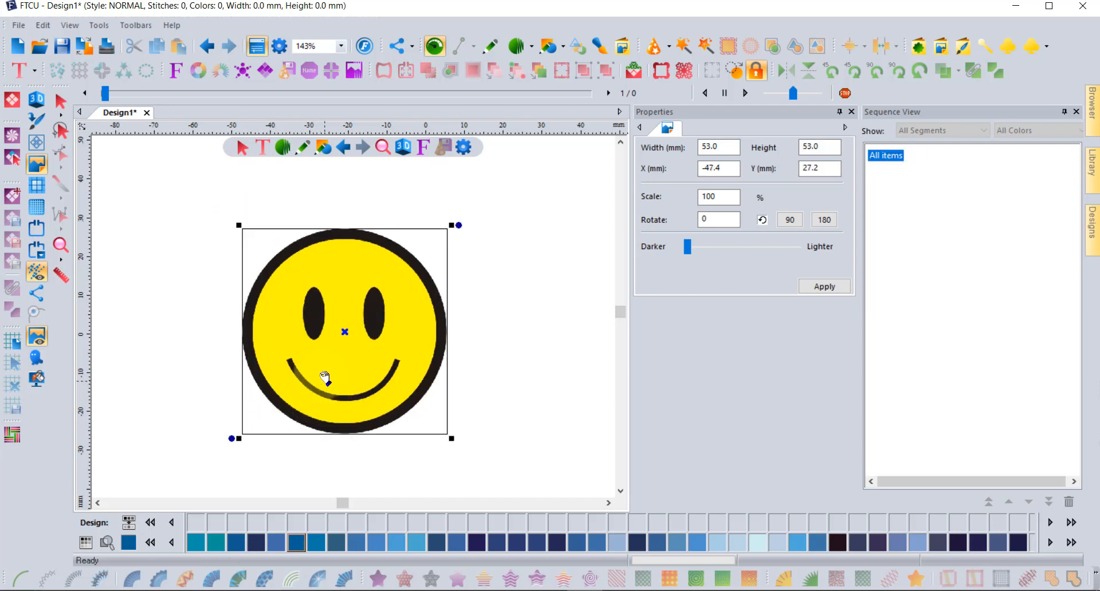
pyautogui.click(59, 102)
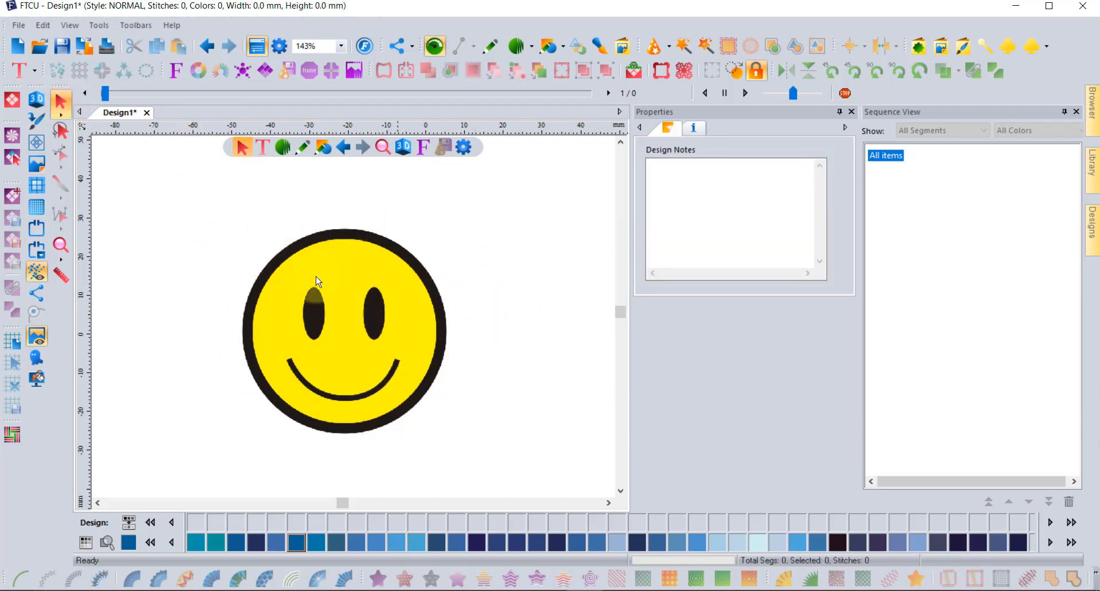
# - Use Define Scale on the backdrop, measuring across both eyes, and set the requested length to 50 mm
pyautogui.click(37, 163)
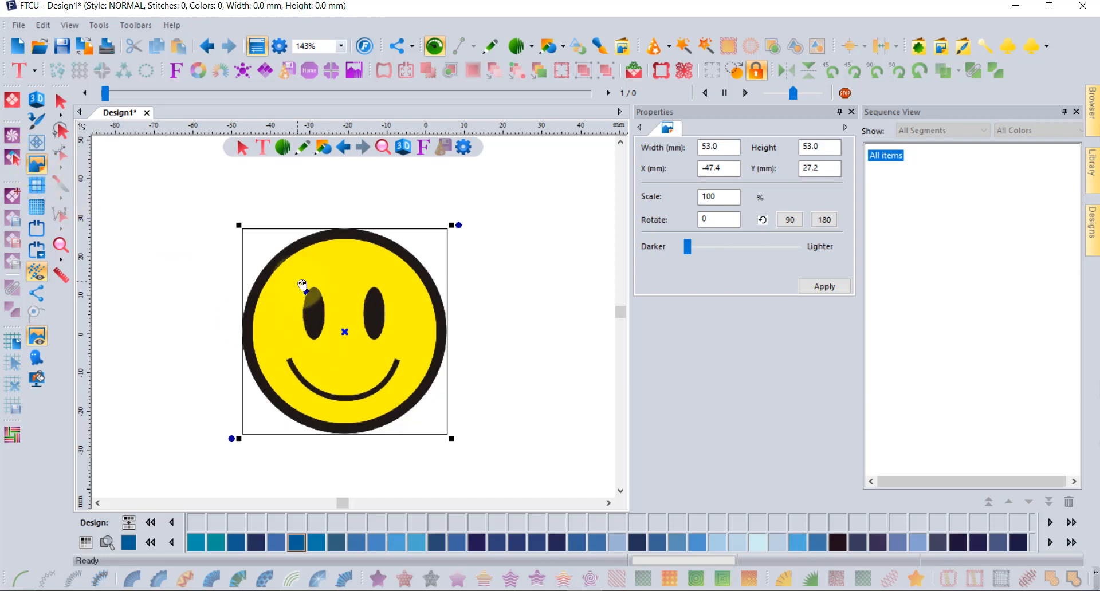
pyautogui.rightClick(301, 285)
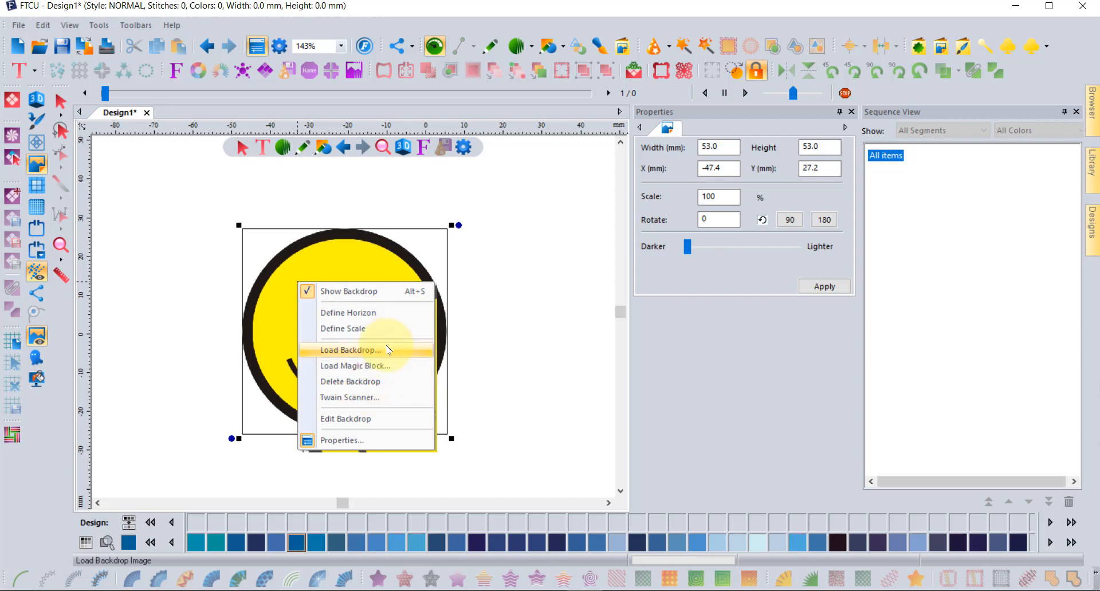
pyautogui.click(352, 330)
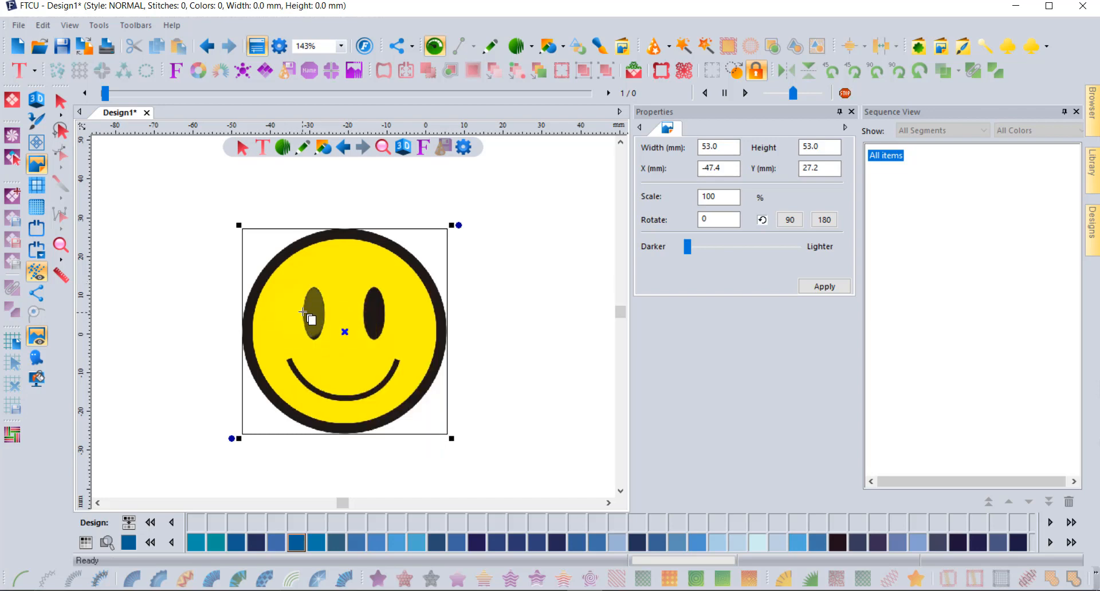
pyautogui.moveTo(303, 313); pyautogui.dragTo(384, 313)
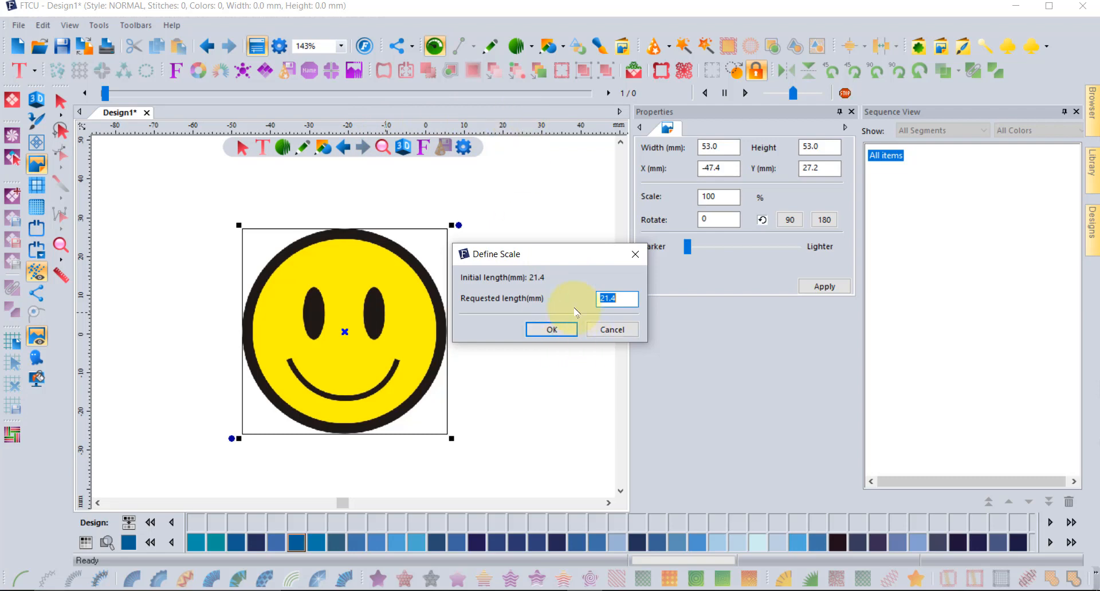
pyautogui.write('50')
pyautogui.click(554, 330)
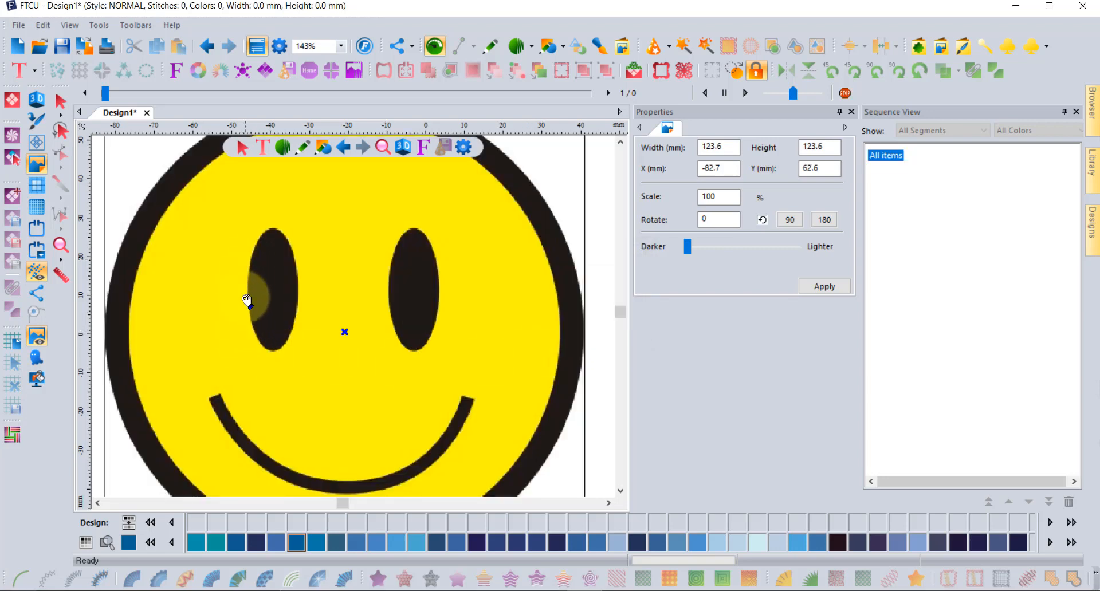
pyautogui.scroll(-2, 319, 305)
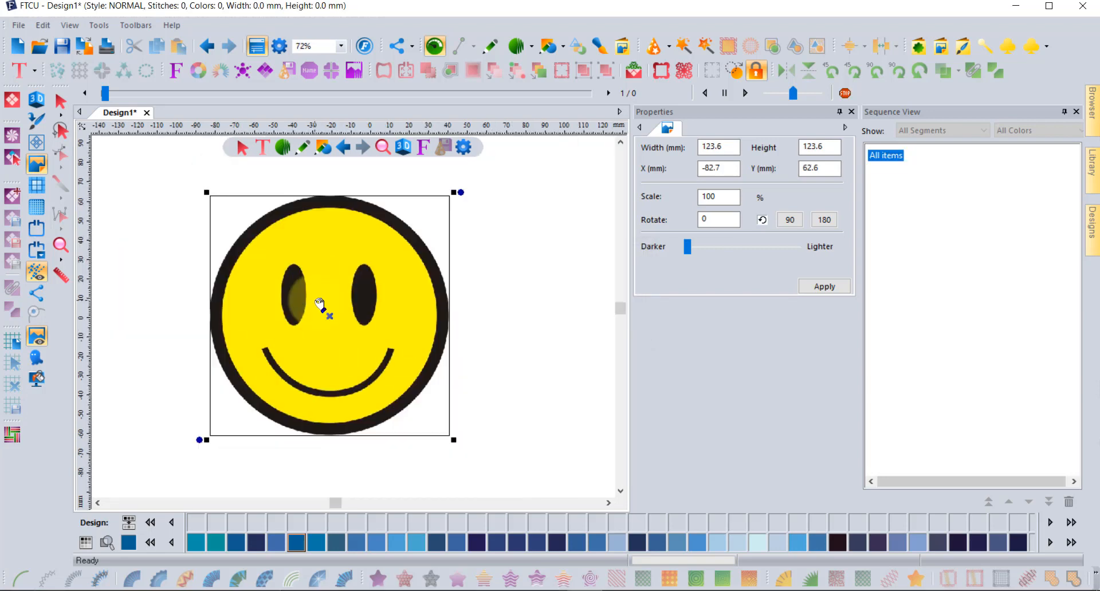
# - Switch the ruler units to inches and set the backdrop's width to 4 in
pyautogui.rightClick(405, 125)
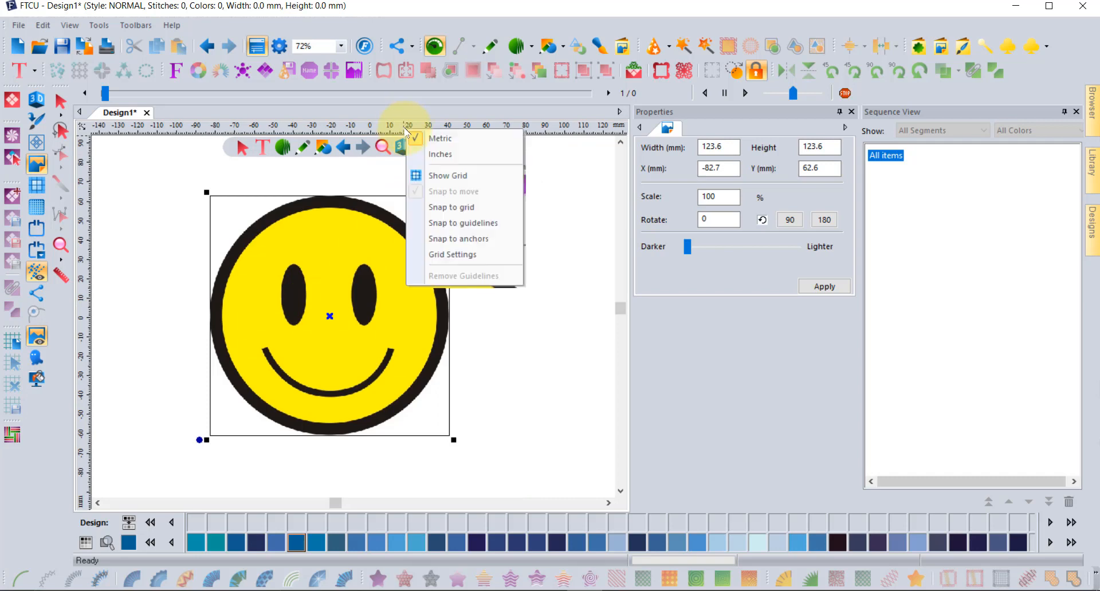
pyautogui.click(458, 155)
pyautogui.rightClick(294, 263)
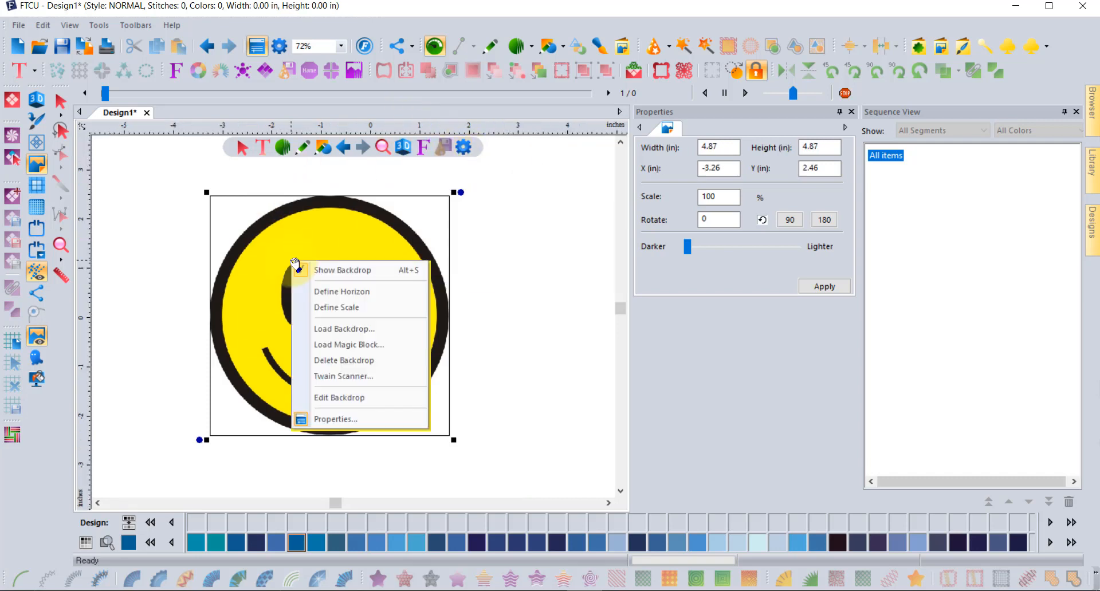
pyautogui.click(336, 307)
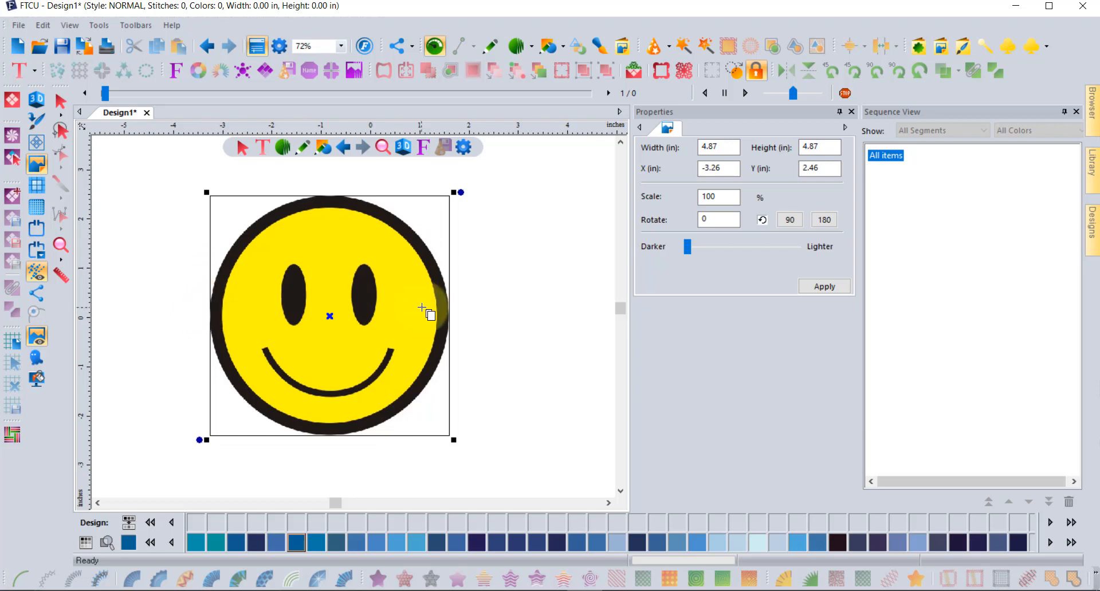
pyautogui.click(722, 146)
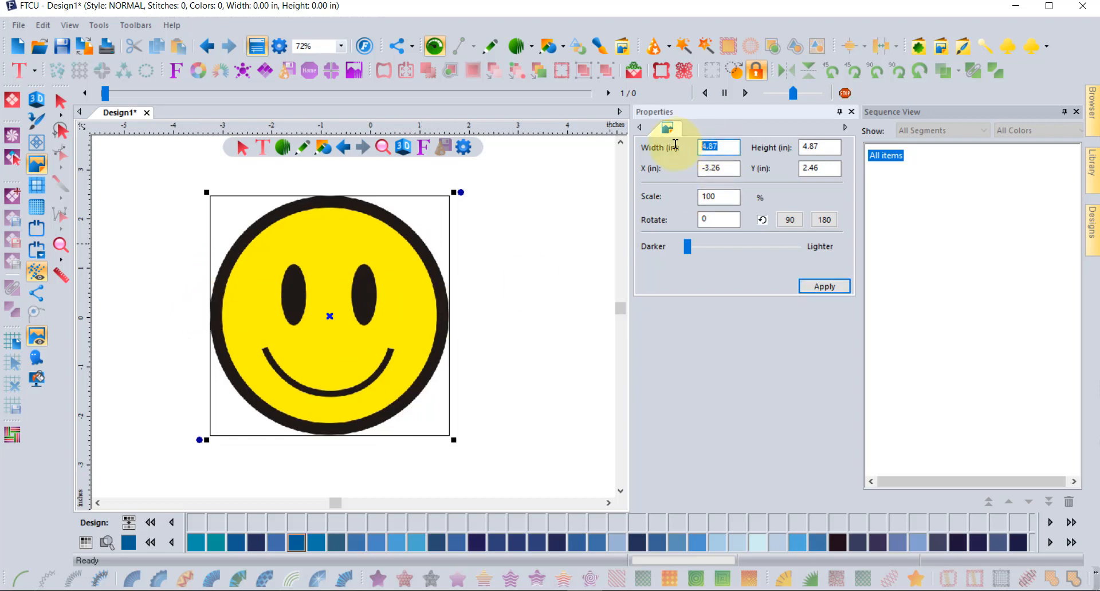
pyautogui.write('4')
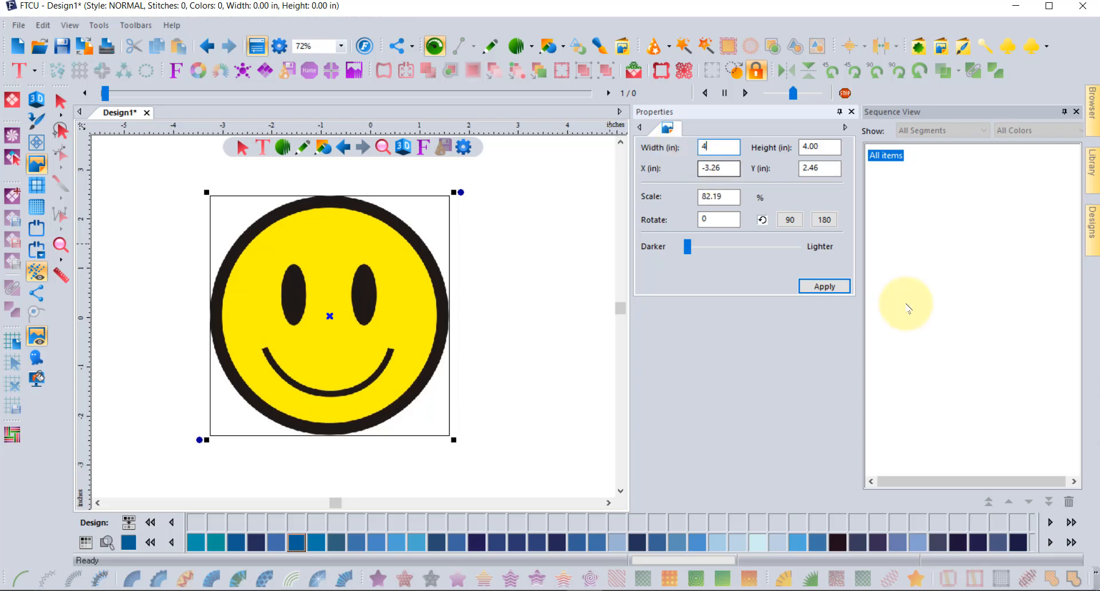
pyautogui.click(824, 286)
# - Use Define Horizon to tilt the backdrop, with a slanted line from the mouth's lower left up to the face's right side
pyautogui.rightClick(275, 247)
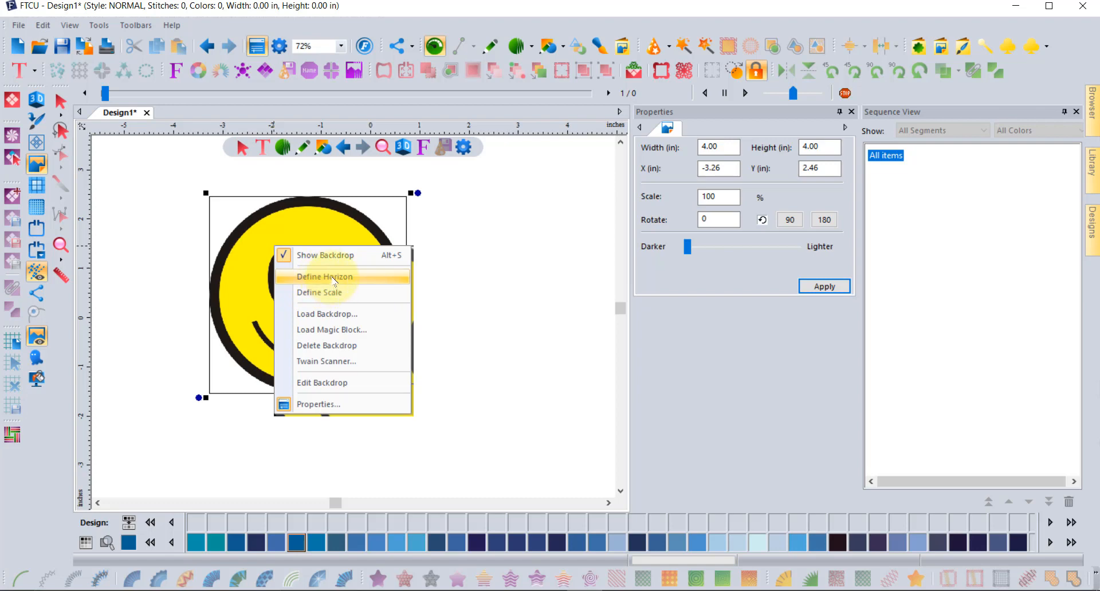
pyautogui.click(334, 280)
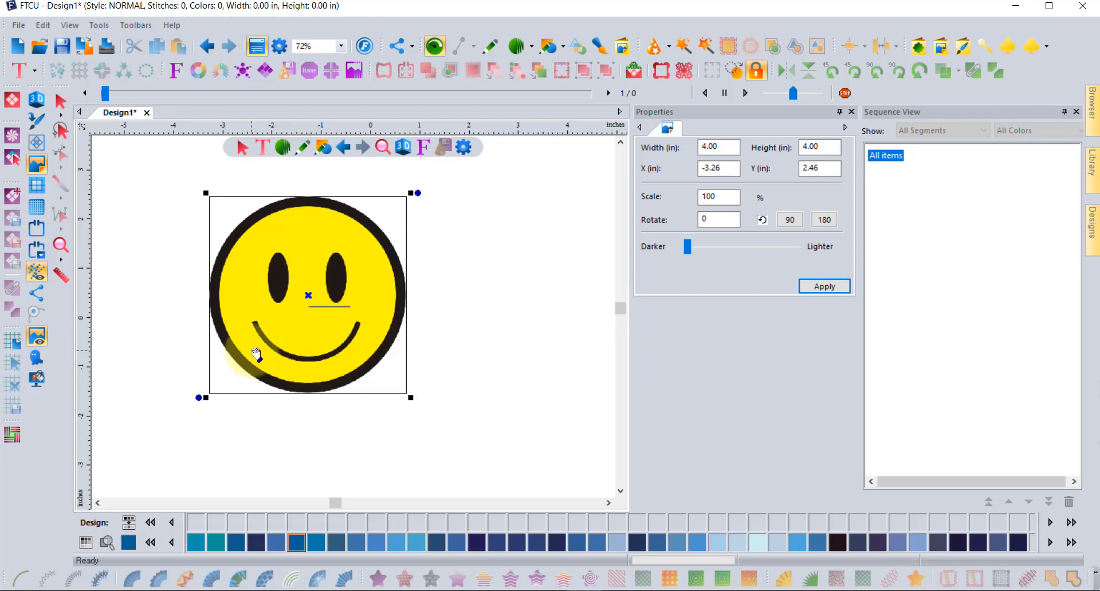
pyautogui.rightClick(293, 238)
pyautogui.click(351, 274)
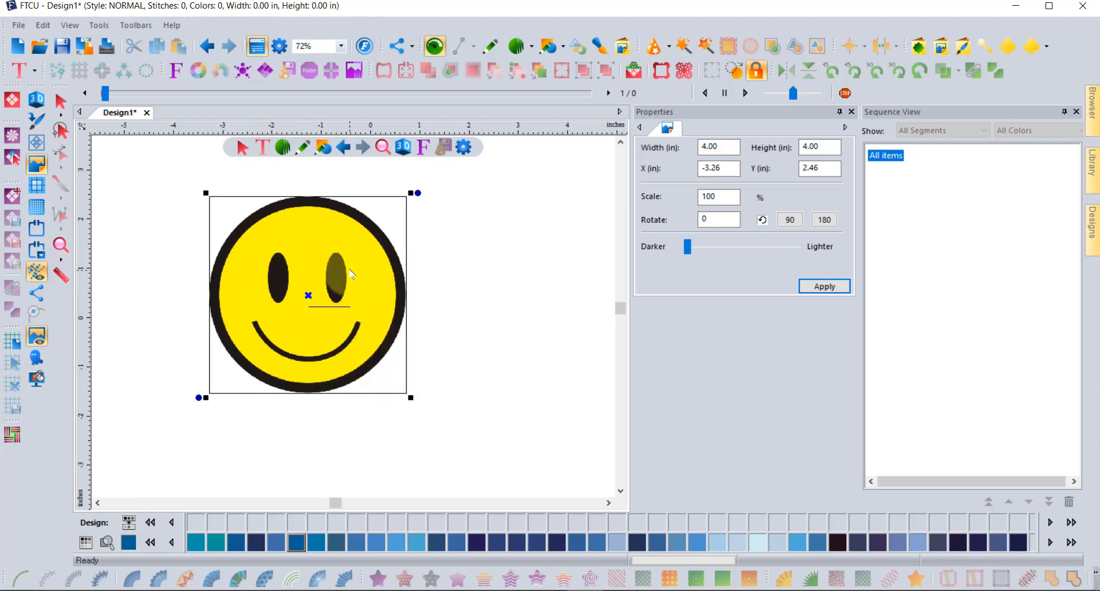
pyautogui.moveTo(252, 347); pyautogui.dragTo(388, 299)
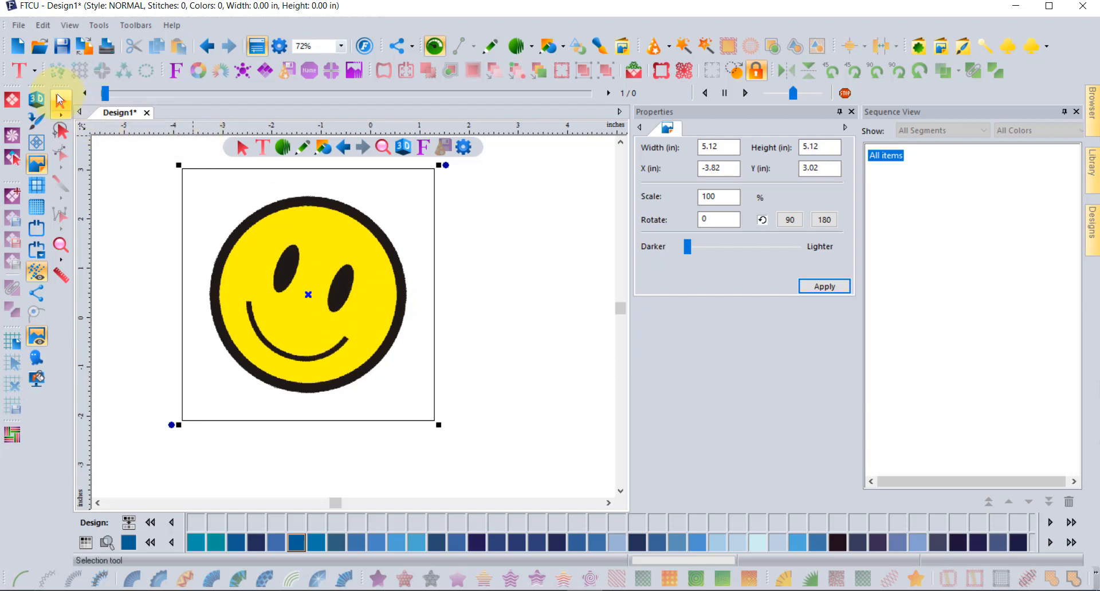
pyautogui.click(60, 101)
pyautogui.click(217, 344)
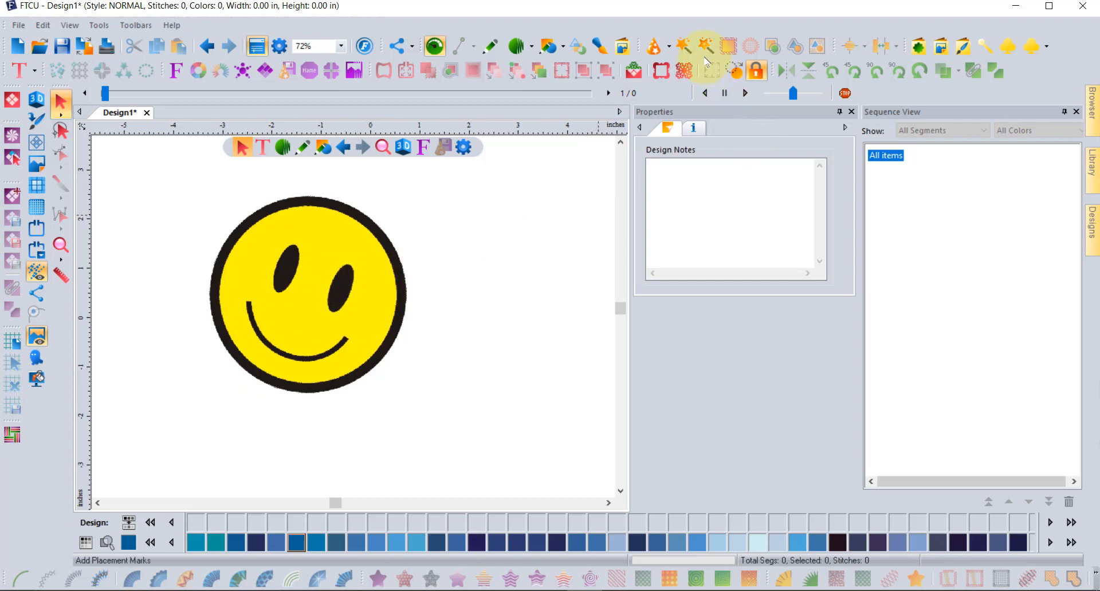
# - Trace the backdrop's yellow area into outline artwork with the magic wand, hide the backdrop and return to the selection tool
pyautogui.click(685, 48)
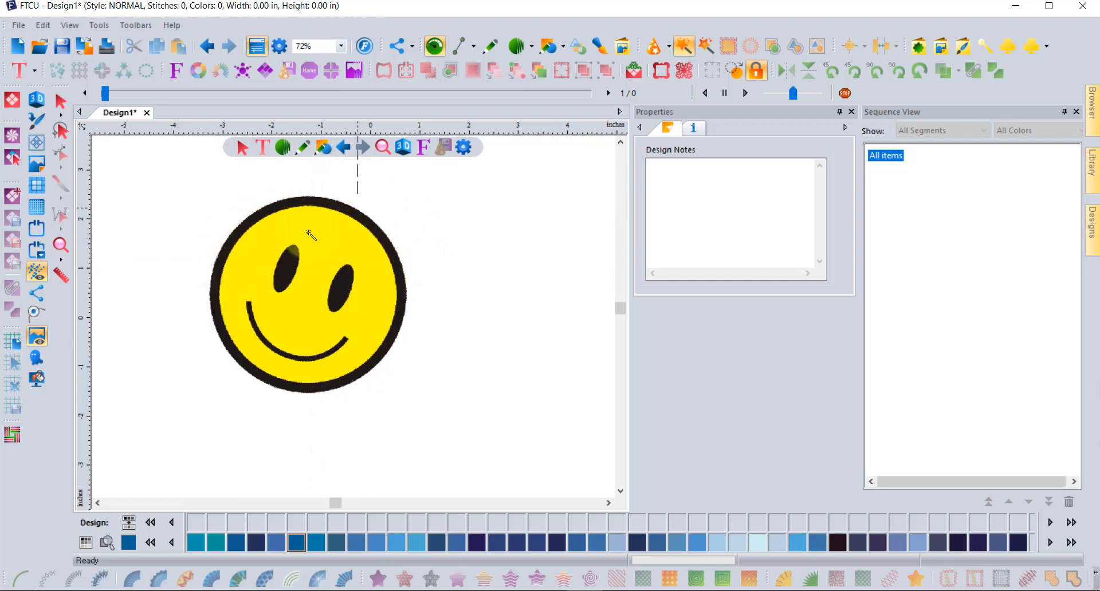
pyautogui.click(390, 229)
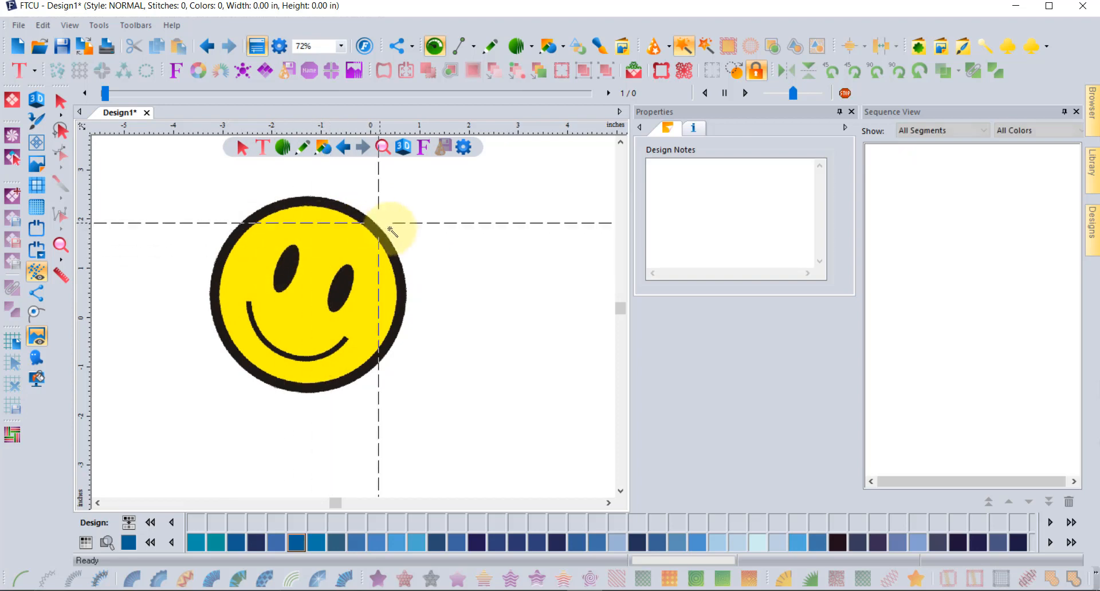
pyautogui.click(36, 338)
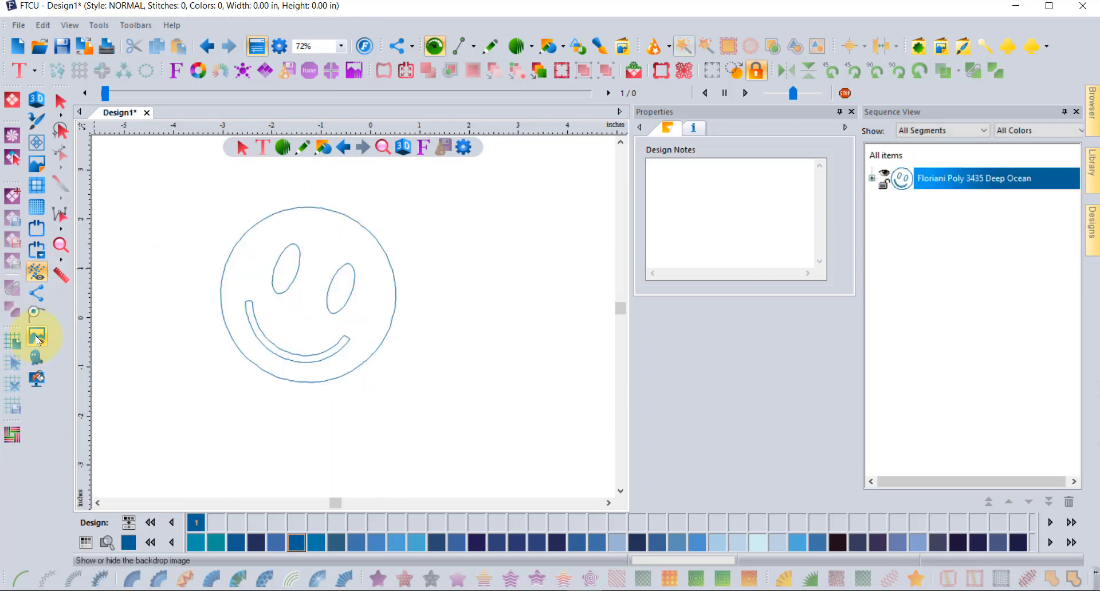
pyautogui.click(60, 102)
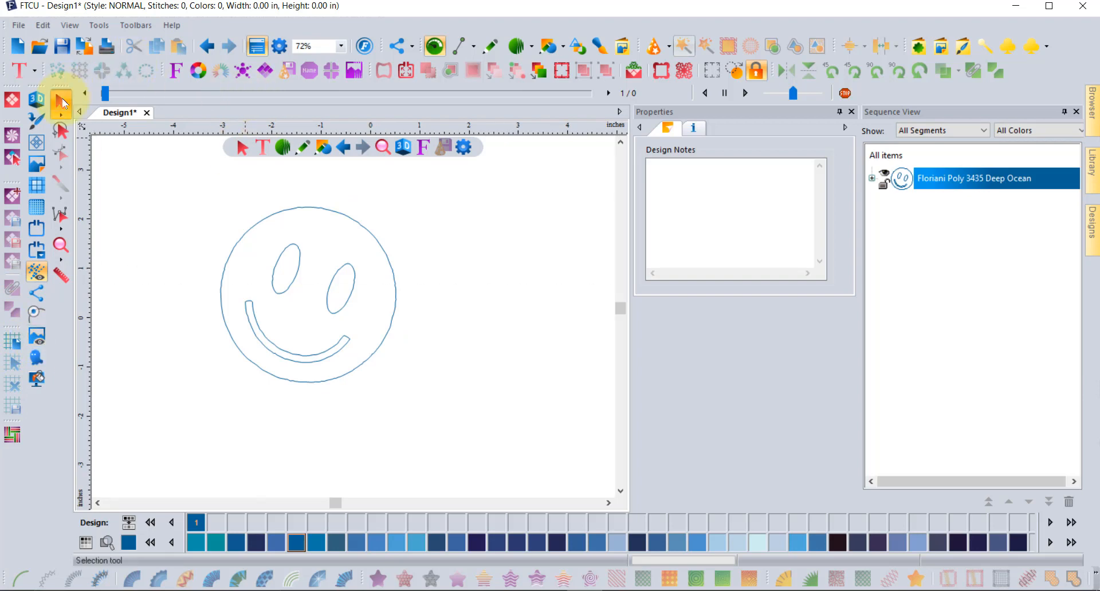
# - Convert the traced smiley outline into a standard fill stitch object and clear the selection
pyautogui.click(299, 240)
pyautogui.click(378, 579)
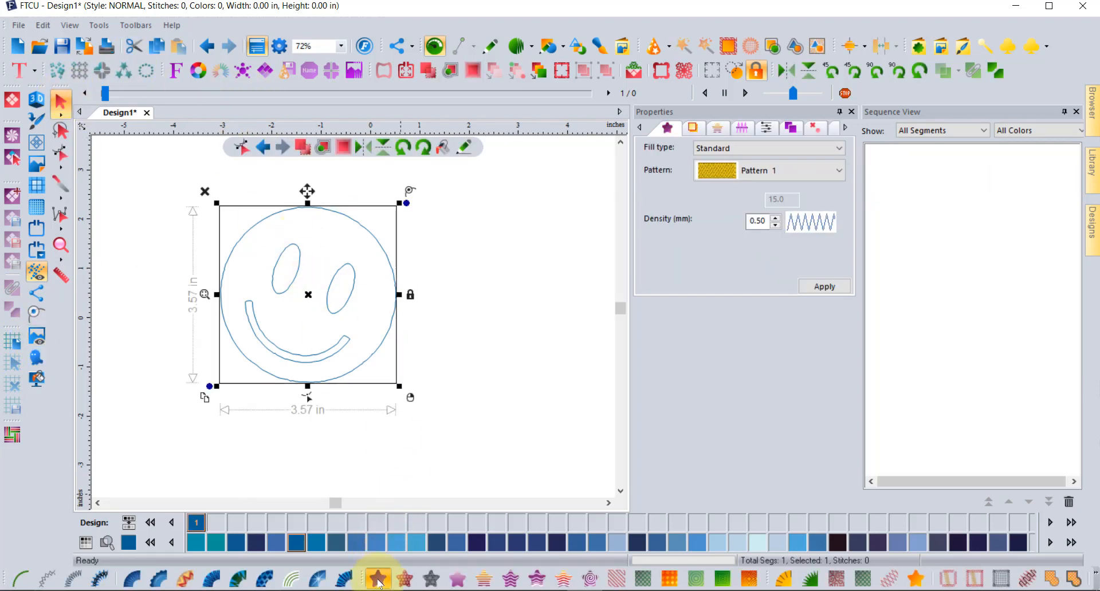
pyautogui.click(480, 239)
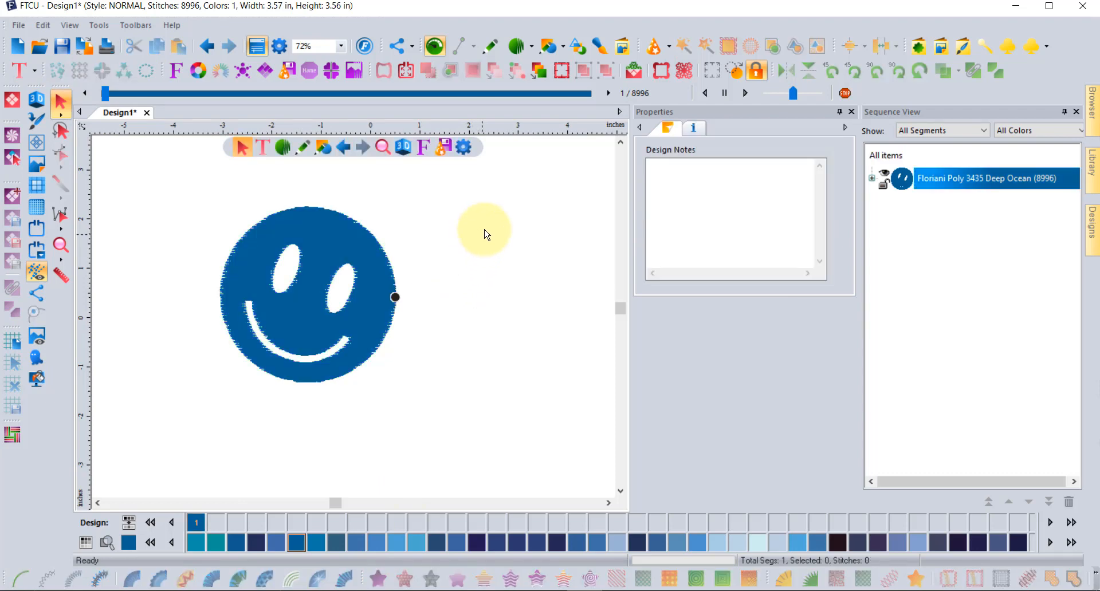
# - Move the filled smiley to the right of the backdrop's location and show the backdrop image again
pyautogui.click(686, 46)
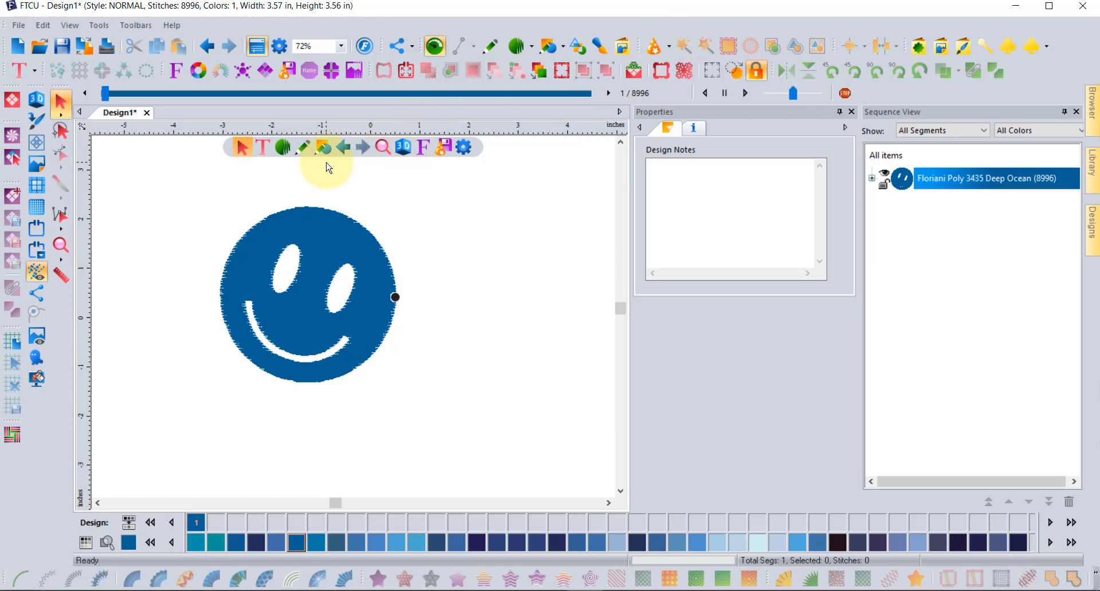
pyautogui.click(36, 337)
pyautogui.click(37, 337)
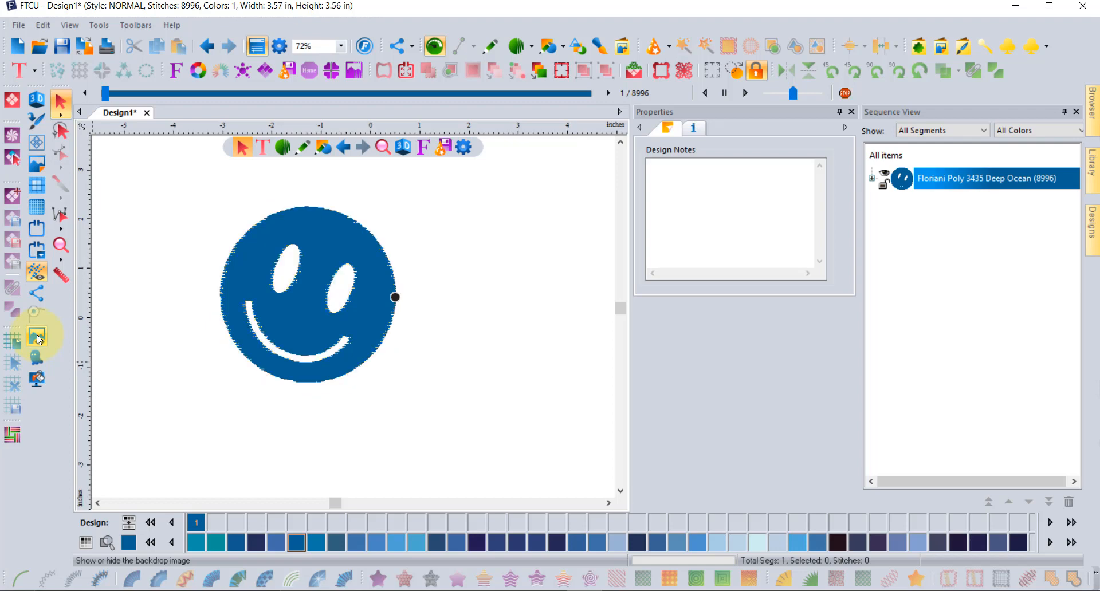
pyautogui.moveTo(303, 303); pyautogui.dragTo(509, 270)
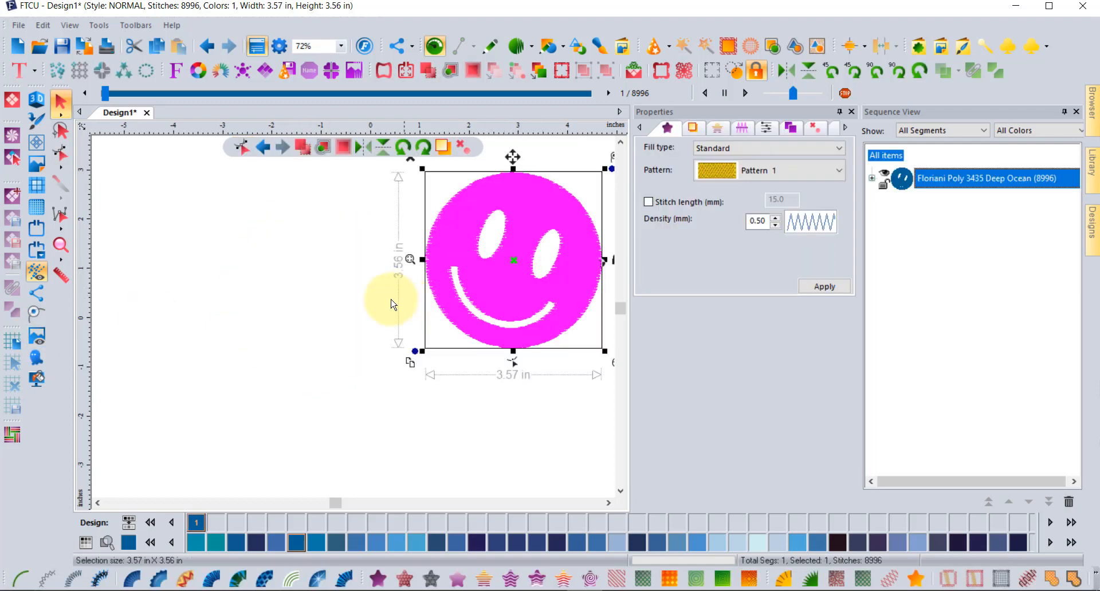
pyautogui.click(35, 338)
pyautogui.click(35, 339)
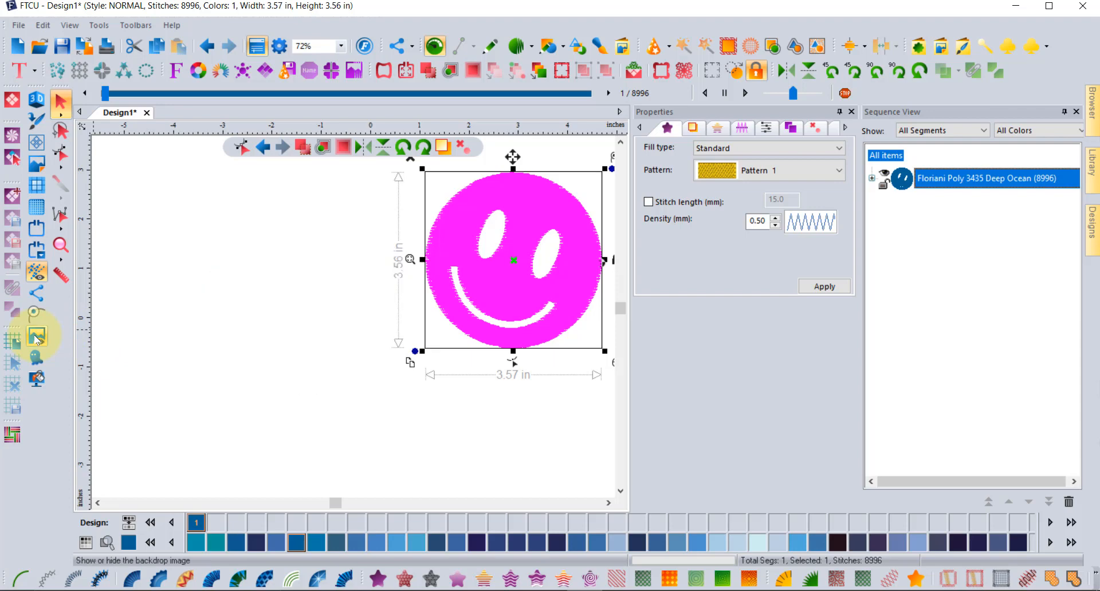
pyautogui.click(36, 340)
pyautogui.click(35, 339)
pyautogui.click(35, 339)
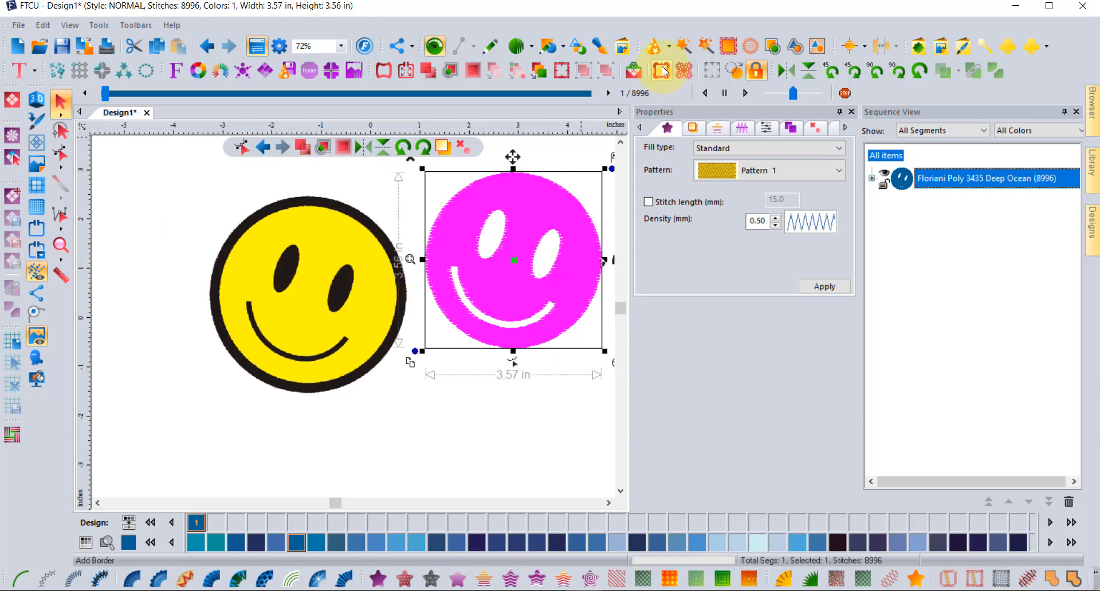
# - Trace the backdrop's two black eyes into outline artwork with the magic wand
pyautogui.click(689, 49)
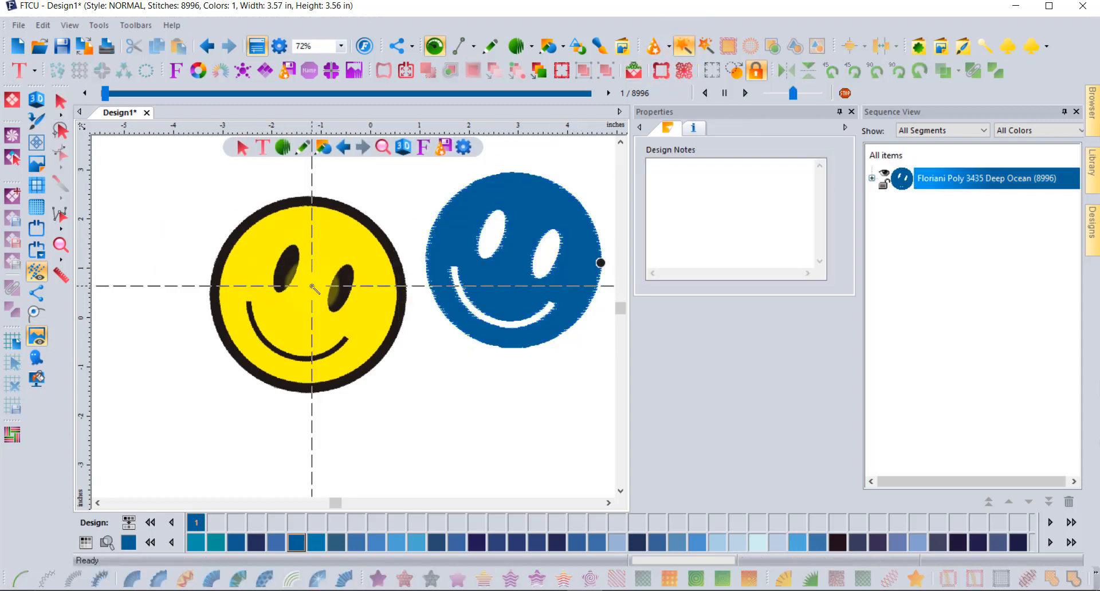
pyautogui.click(285, 265)
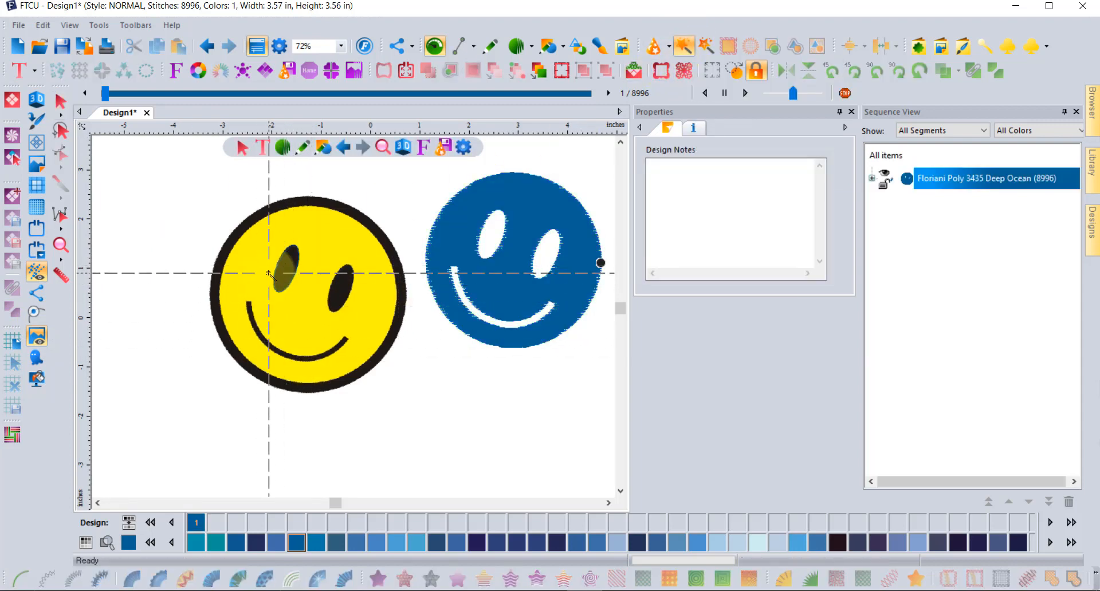
pyautogui.click(36, 336)
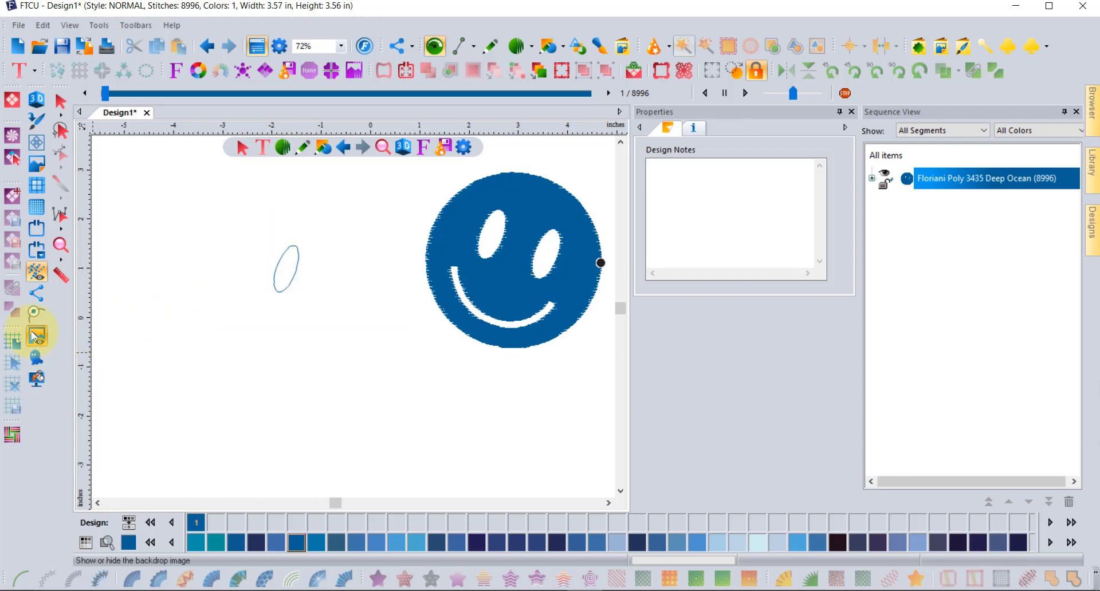
pyautogui.click(36, 337)
pyautogui.click(340, 285)
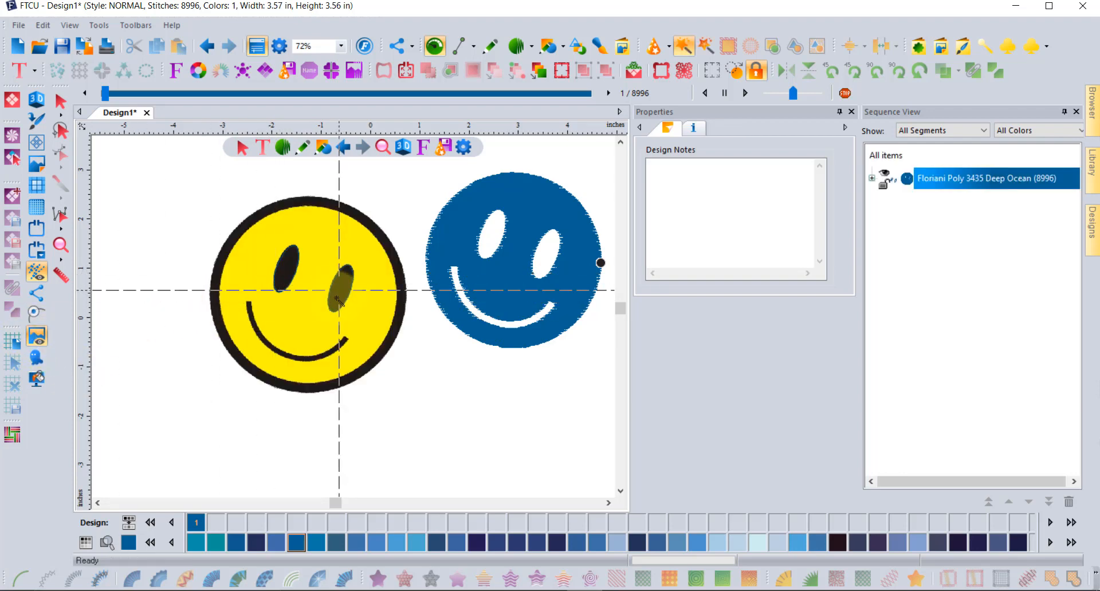
# - Trace the backdrop's mouth and black outer ring with the magic wand, then hide the backdrop and return to the selection tool
pyautogui.scroll(2, 309, 358)
pyautogui.scroll(2, 305, 357)
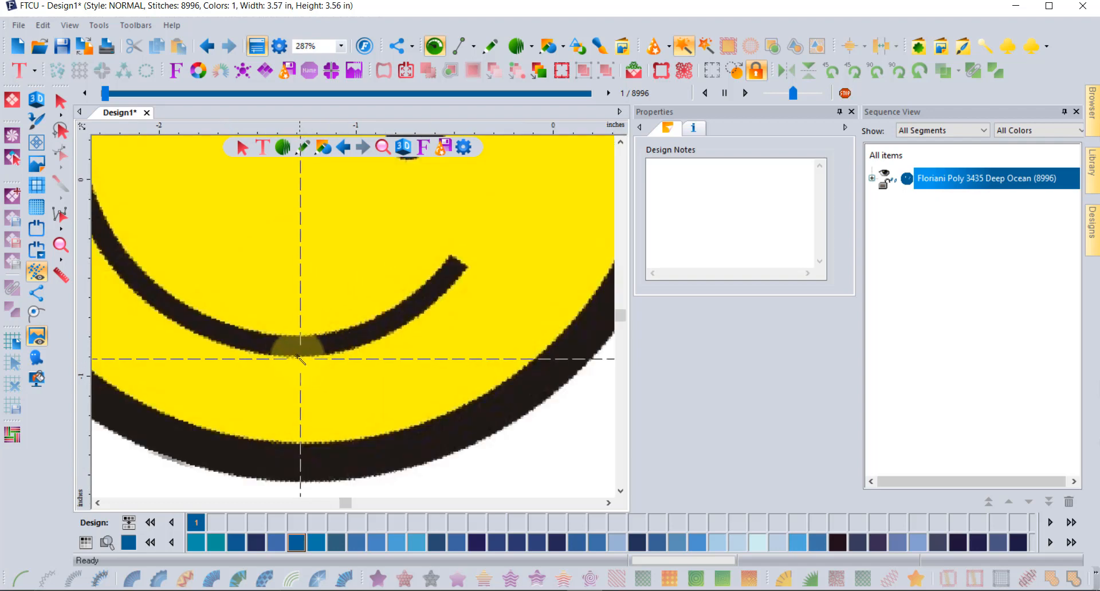
pyautogui.scroll(-2, 320, 331)
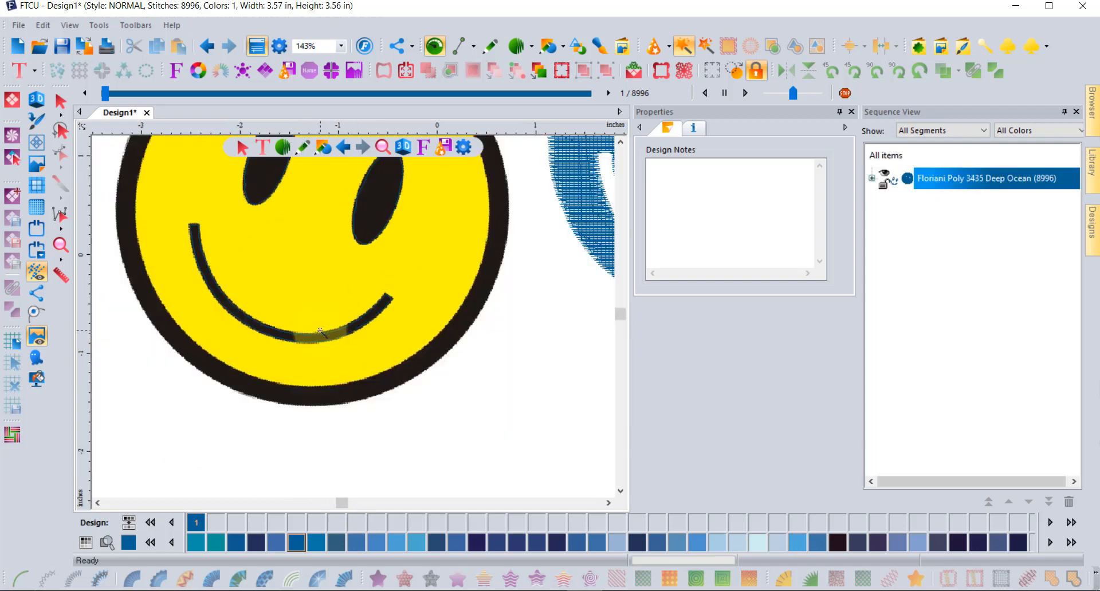
pyautogui.scroll(-2, 320, 331)
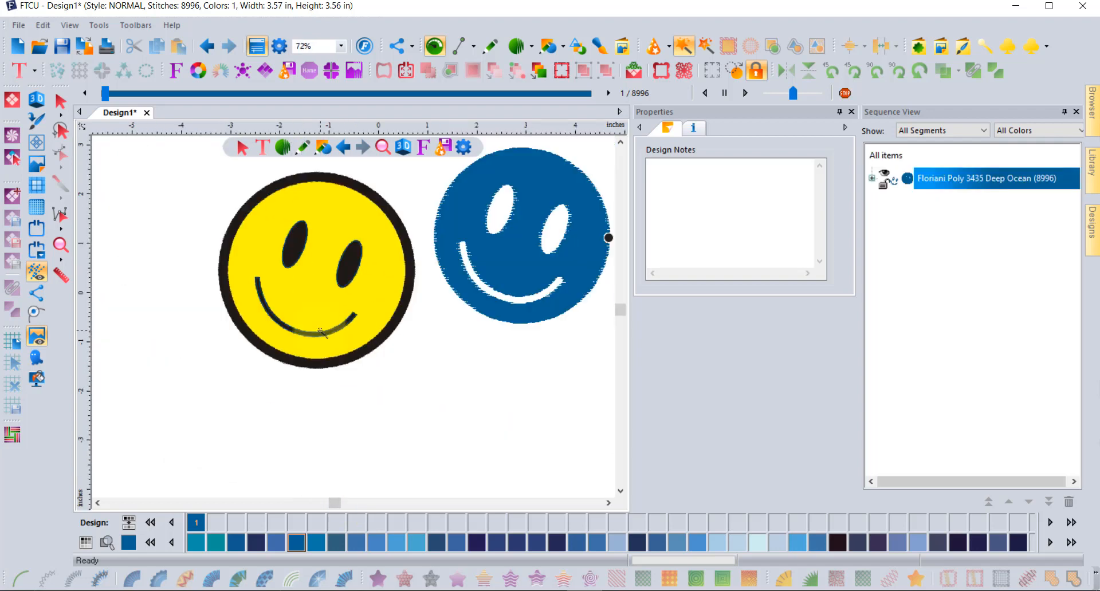
pyautogui.click(411, 273)
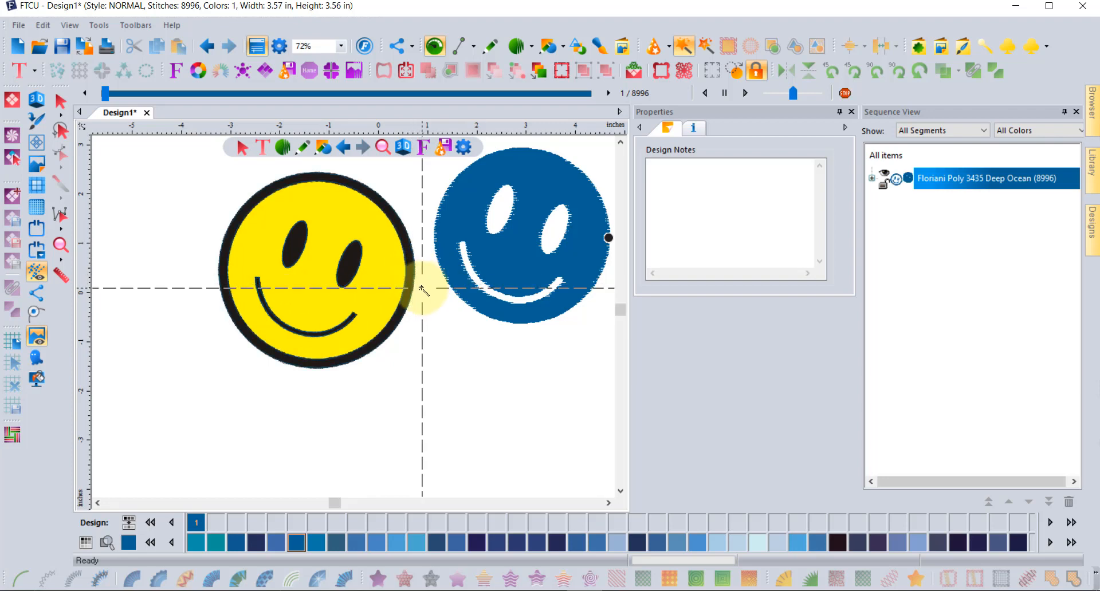
pyautogui.click(37, 338)
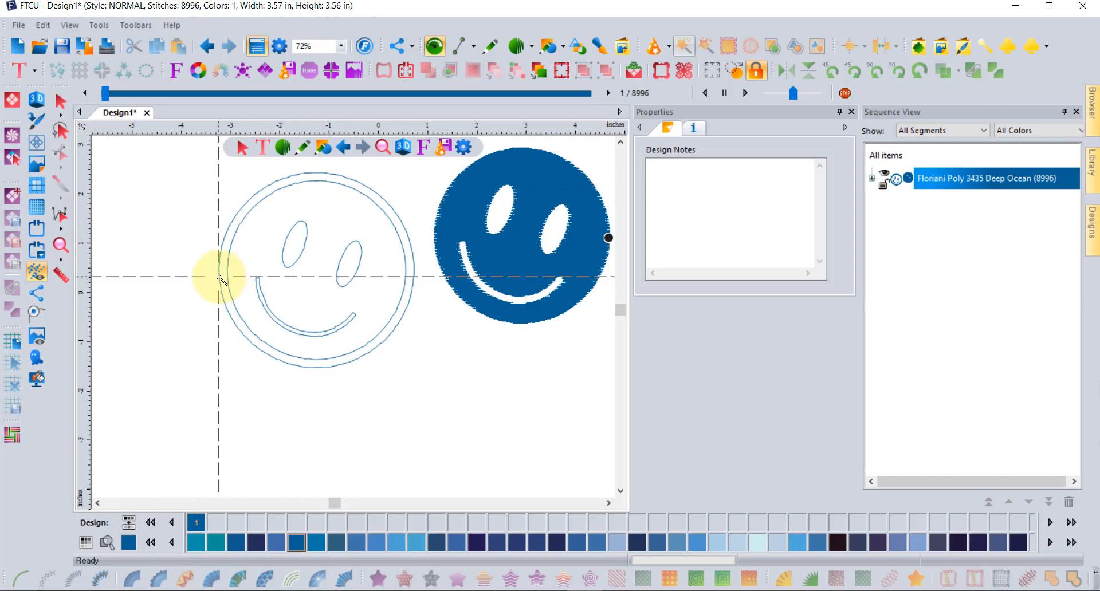
pyautogui.click(60, 101)
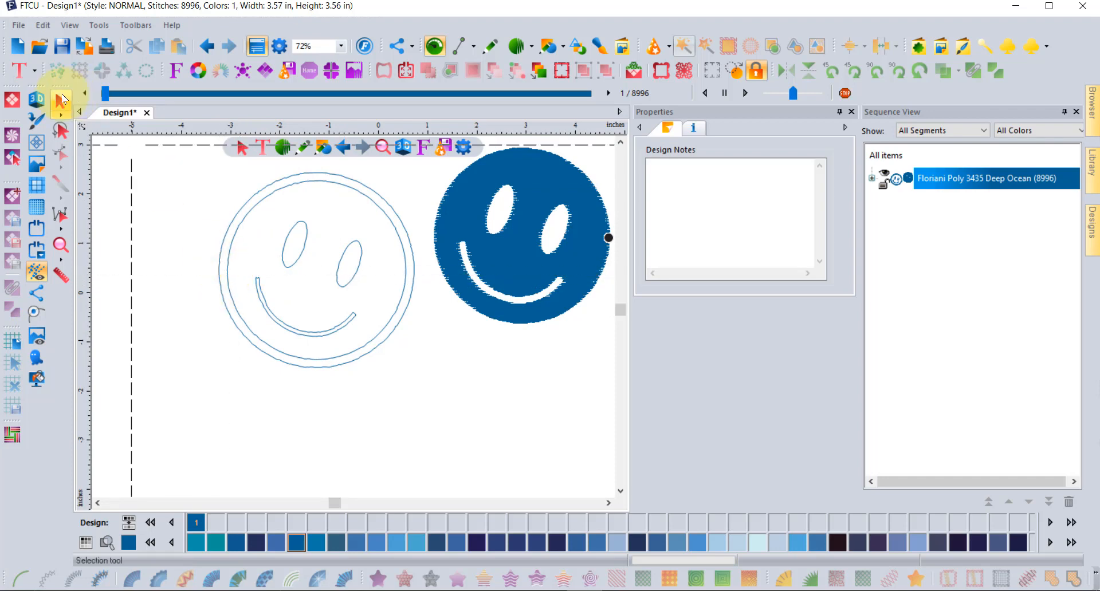
# - Convert the outer ring, both eyes and the mouth artwork into satin path stitches and clear the selection
pyautogui.click(301, 184)
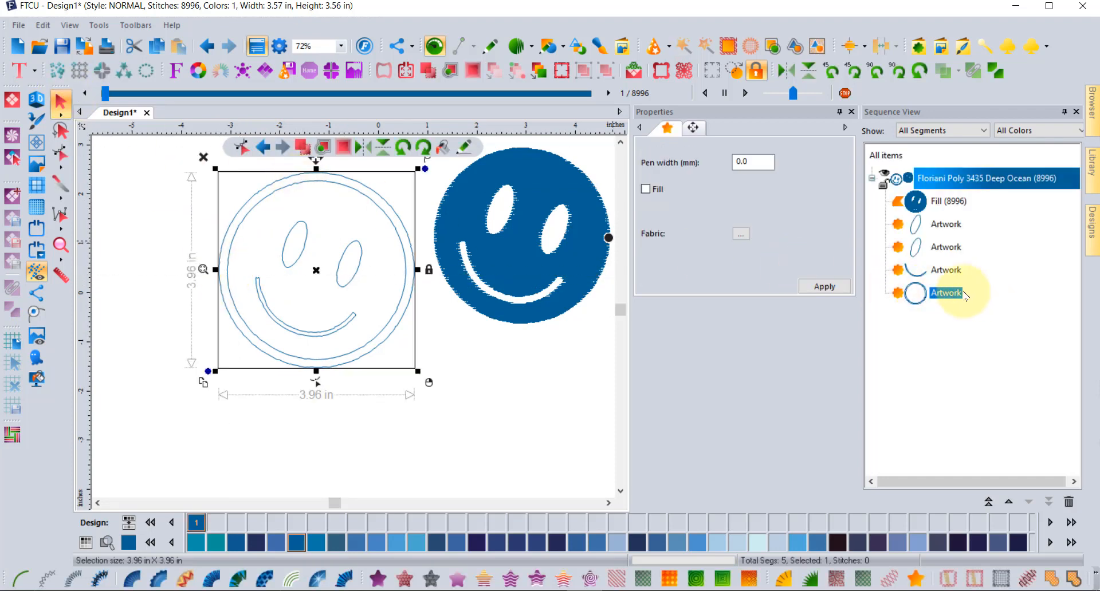
pyautogui.click(942, 294)
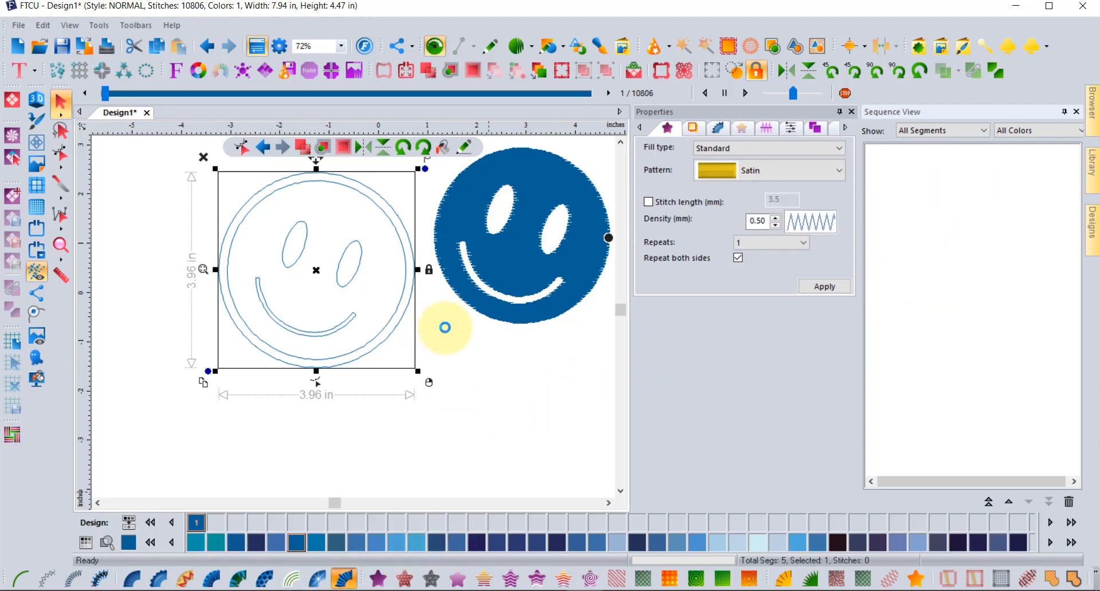
pyautogui.click(297, 247)
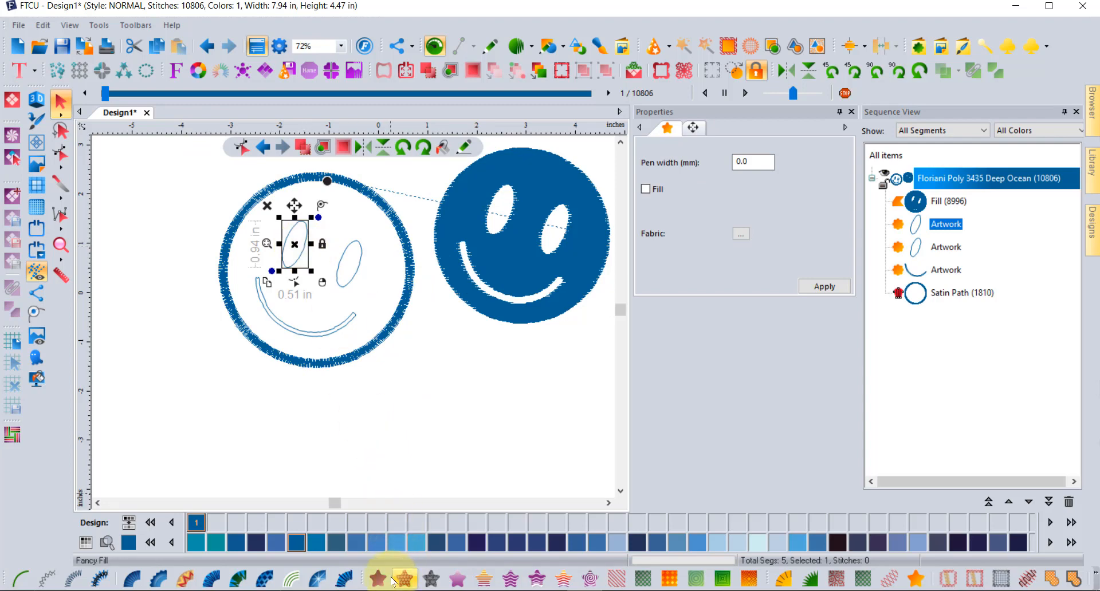
pyautogui.click(348, 578)
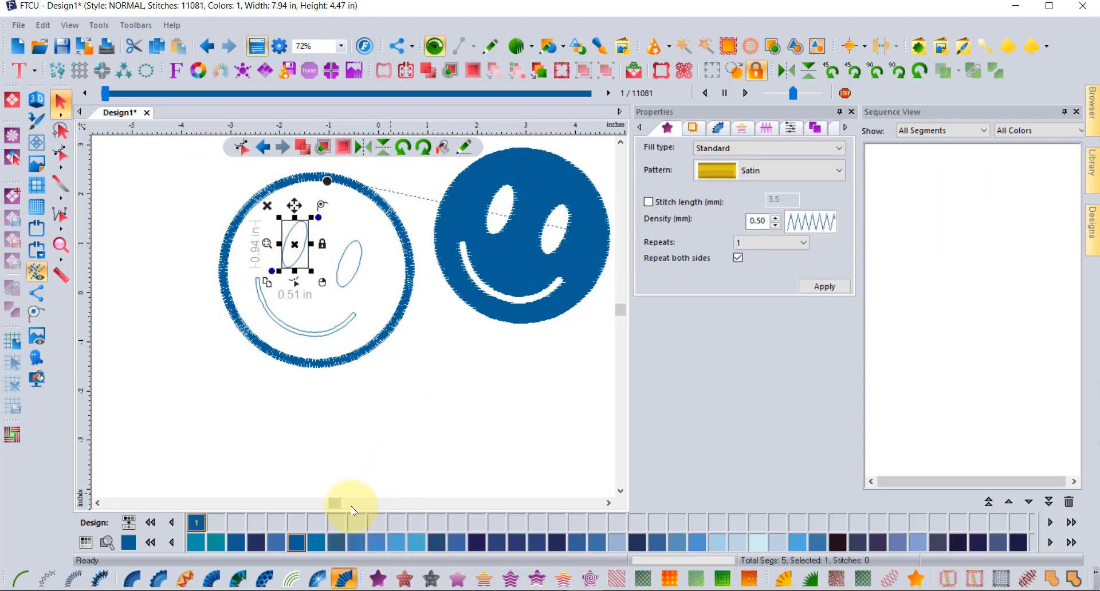
pyautogui.click(351, 263)
pyautogui.click(348, 579)
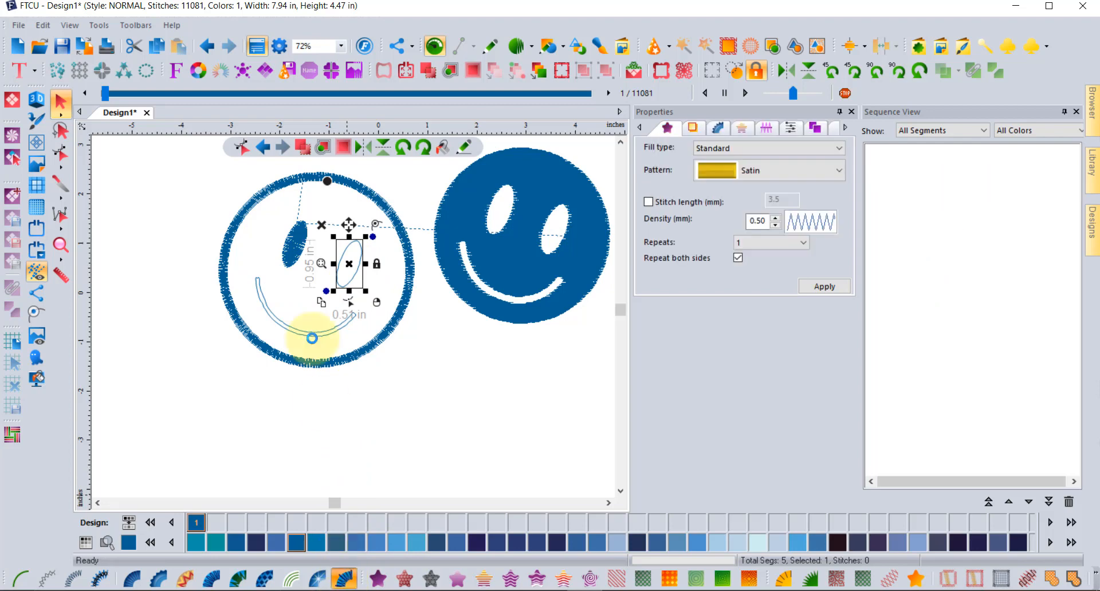
pyautogui.click(338, 331)
pyautogui.click(347, 580)
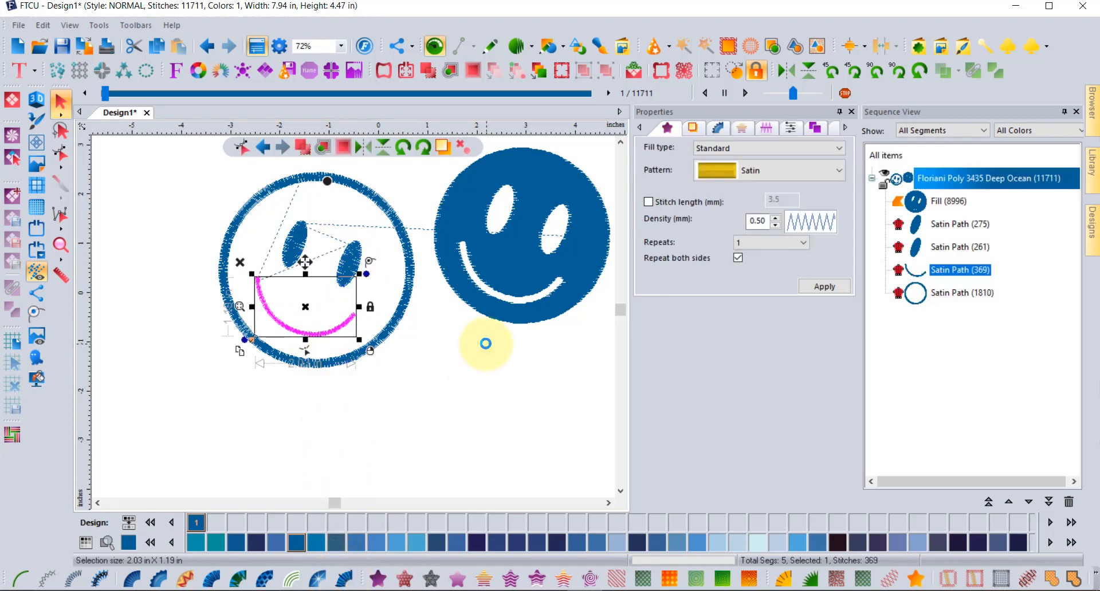
pyautogui.click(452, 395)
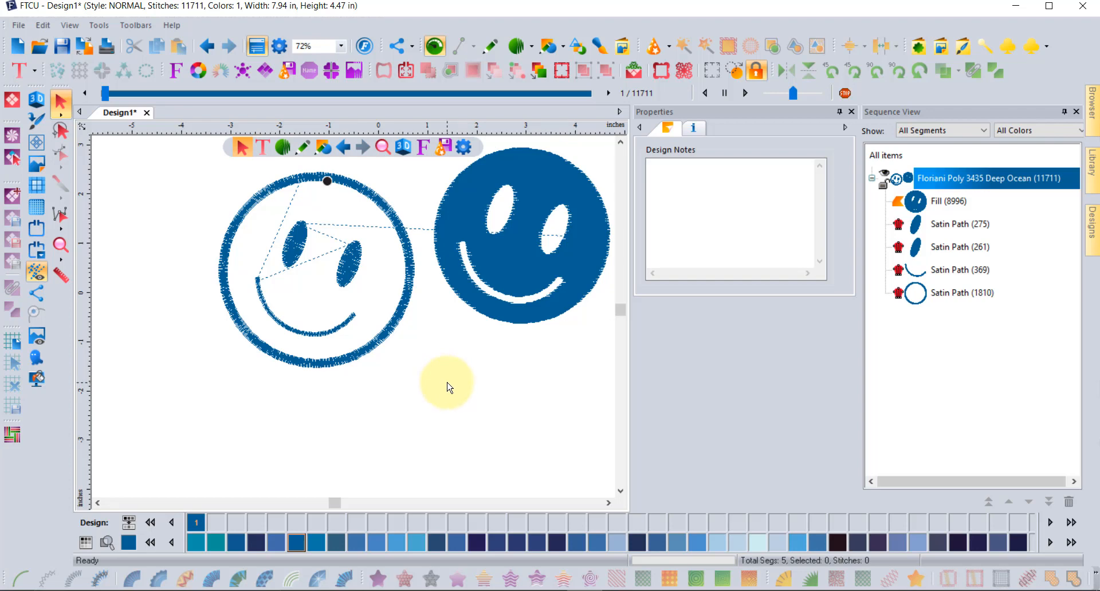
# - Convert the filled smiley's stitches back into outline artwork
pyautogui.click(686, 47)
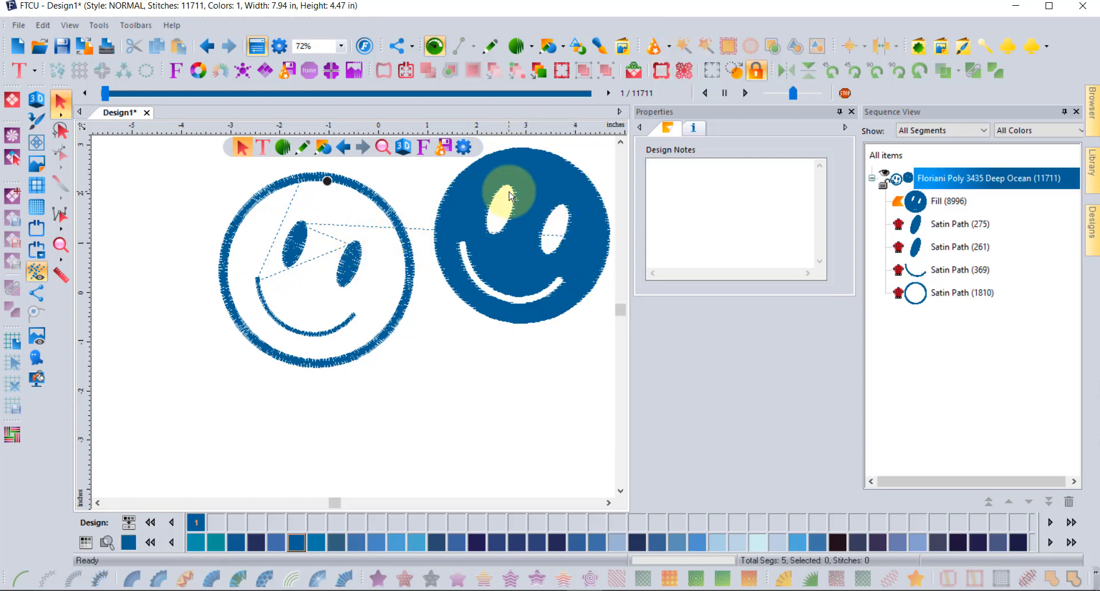
pyautogui.scroll(2, 509, 189)
pyautogui.scroll(1, 519, 194)
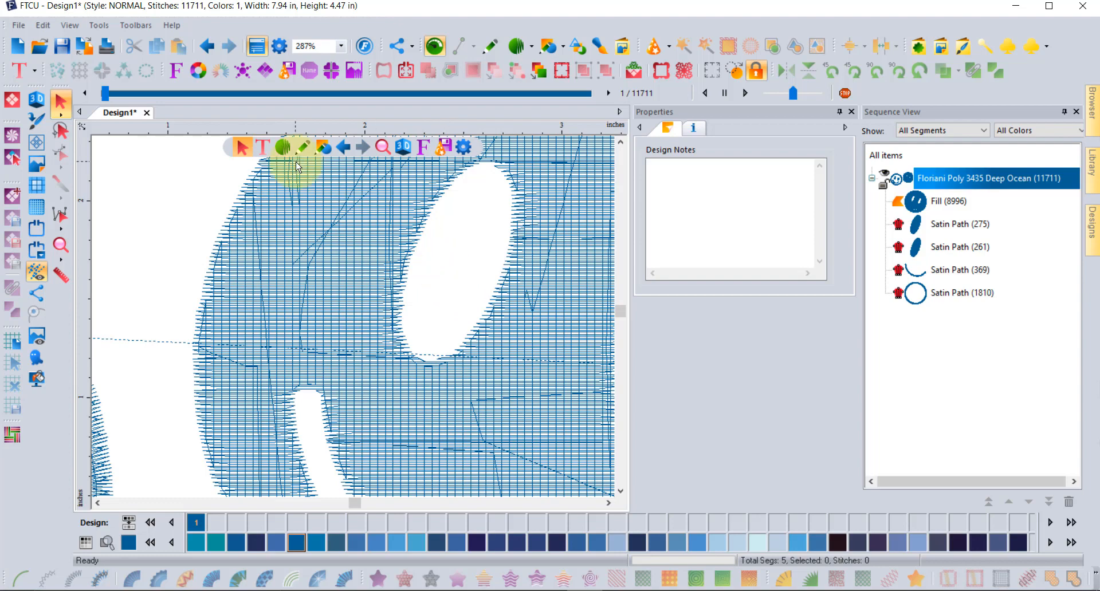
pyautogui.click(242, 193)
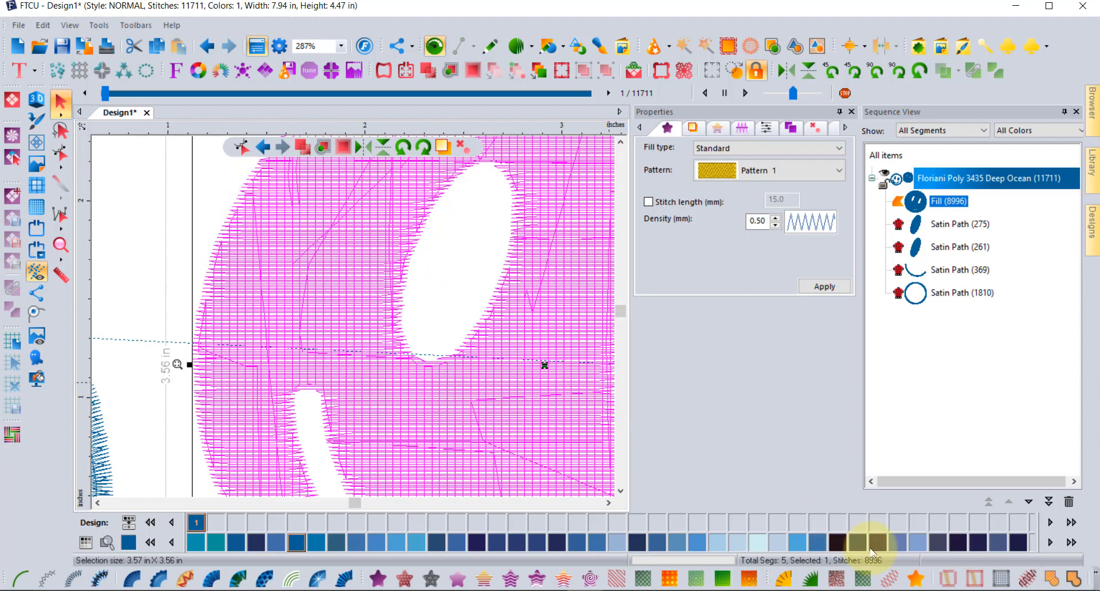
pyautogui.click(915, 580)
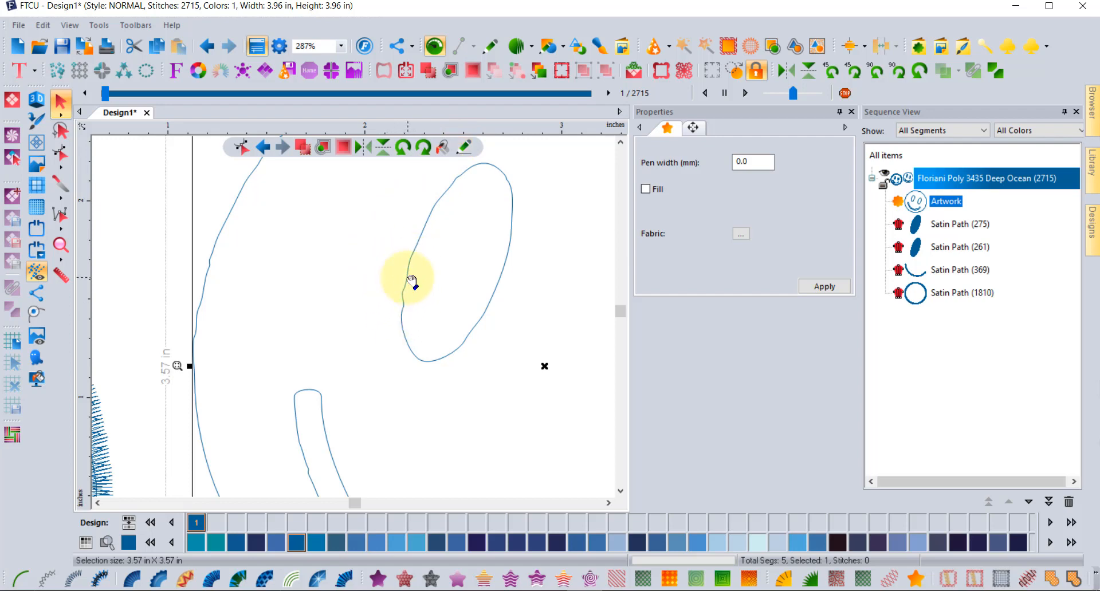
pyautogui.scroll(-6, 412, 281)
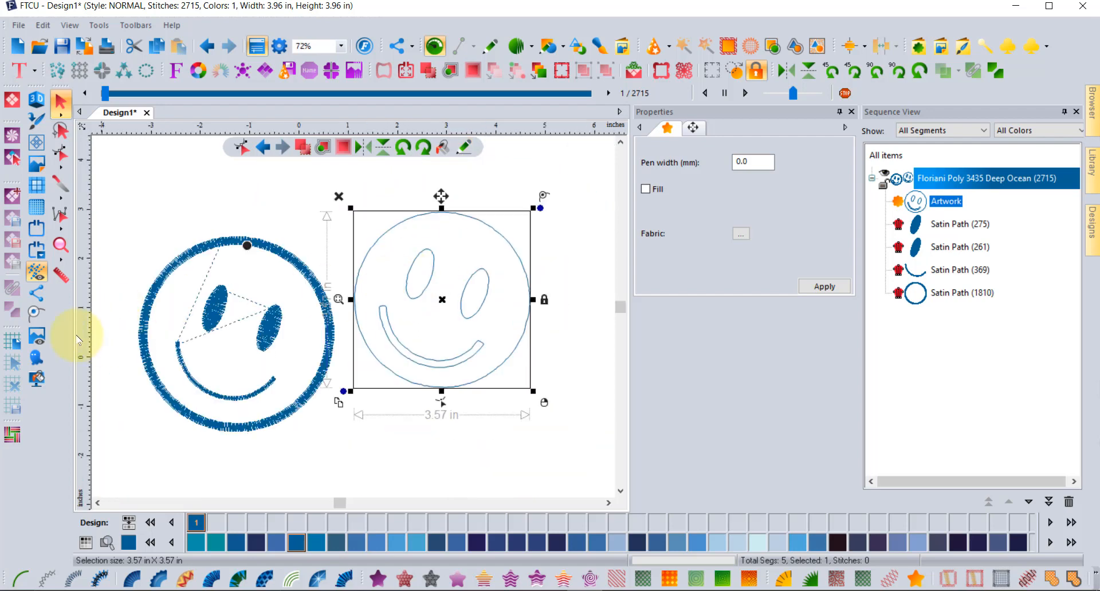
# - Show the backdrop, move the four satin path pieces to its upper left, and examine the pixelated edge of an eye
pyautogui.click(37, 336)
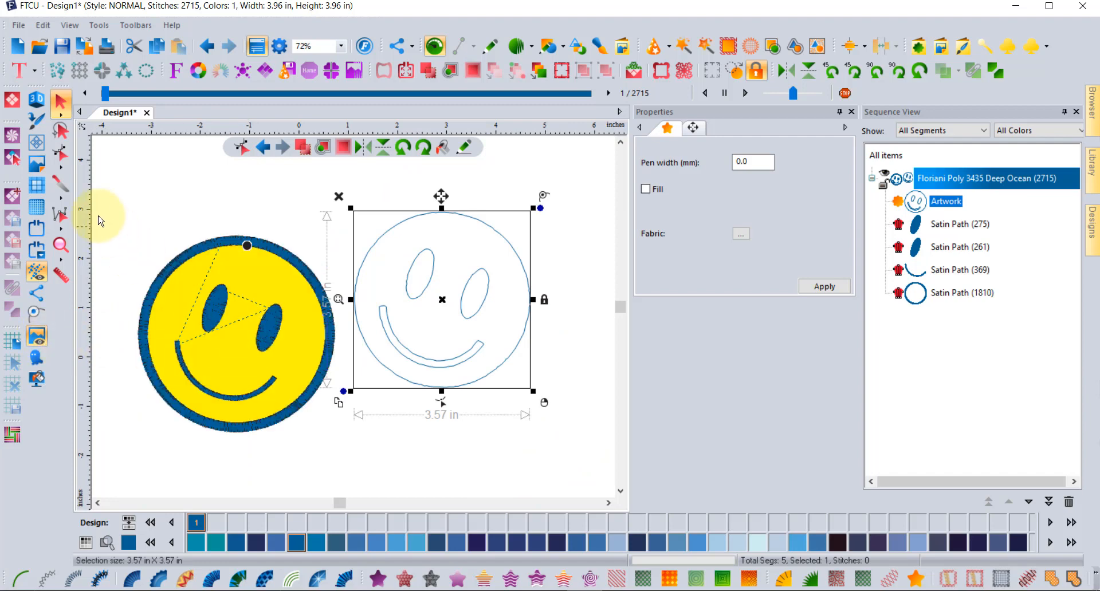
pyautogui.moveTo(121, 214); pyautogui.dragTo(355, 452)
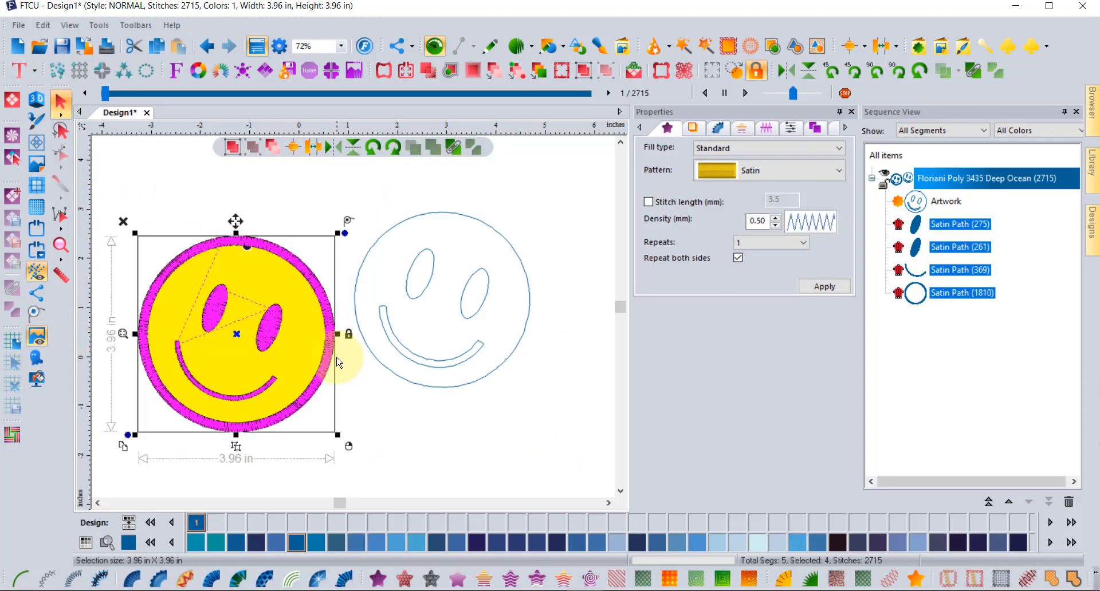
pyautogui.moveTo(335, 361); pyautogui.dragTo(154, 228)
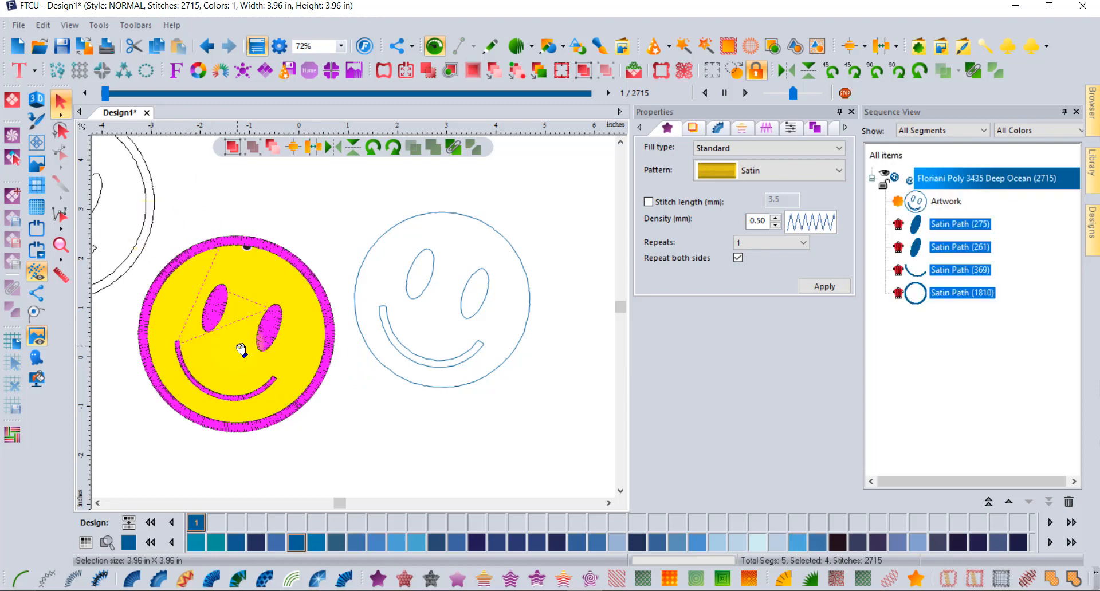
pyautogui.scroll(6, 256, 338)
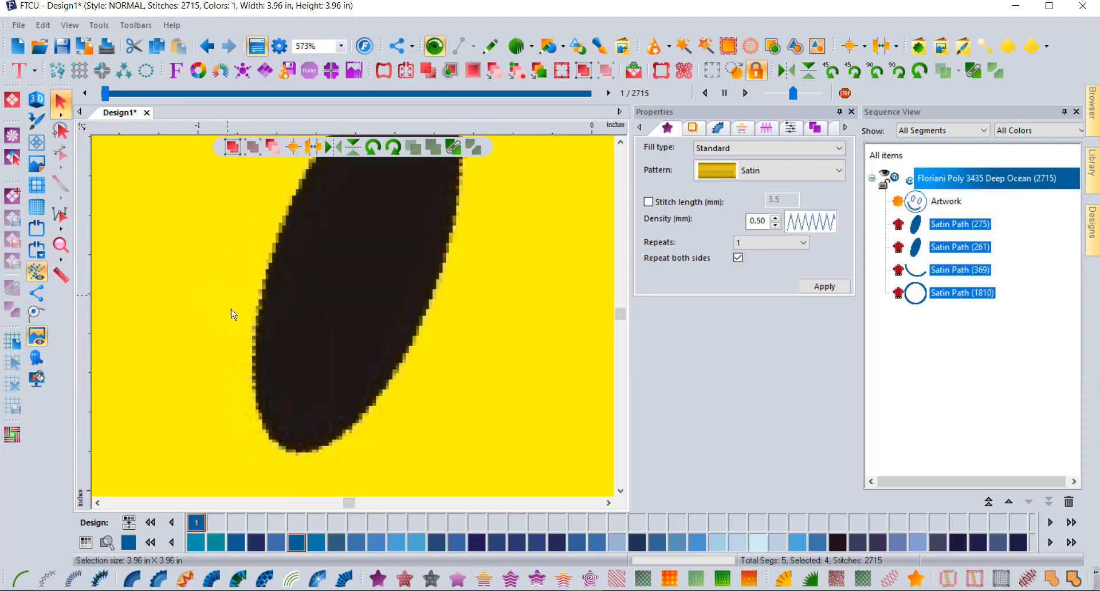
pyautogui.scroll(-6, 395, 324)
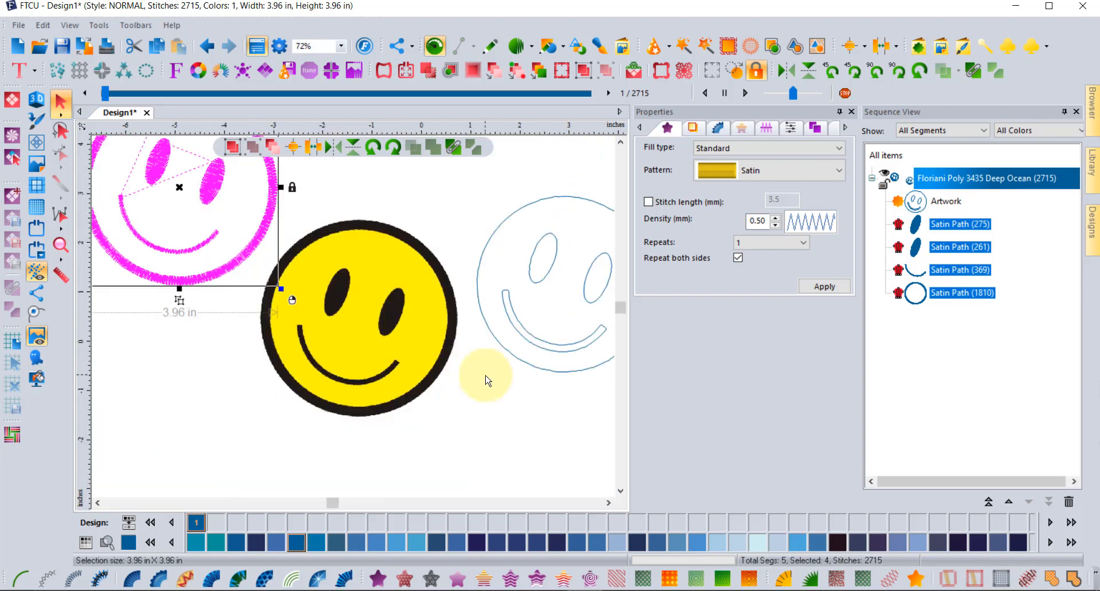
pyautogui.click(544, 418)
pyautogui.click(608, 506)
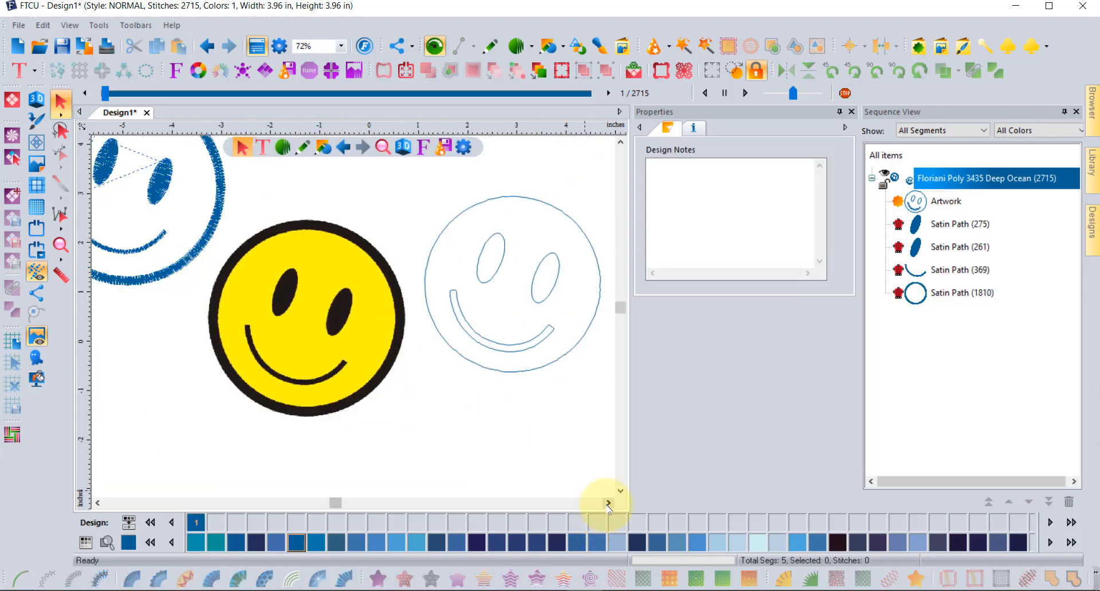
# - Convert the outline smiley artwork beside the backdrop into a standard fill
pyautogui.click(608, 505)
pyautogui.click(608, 506)
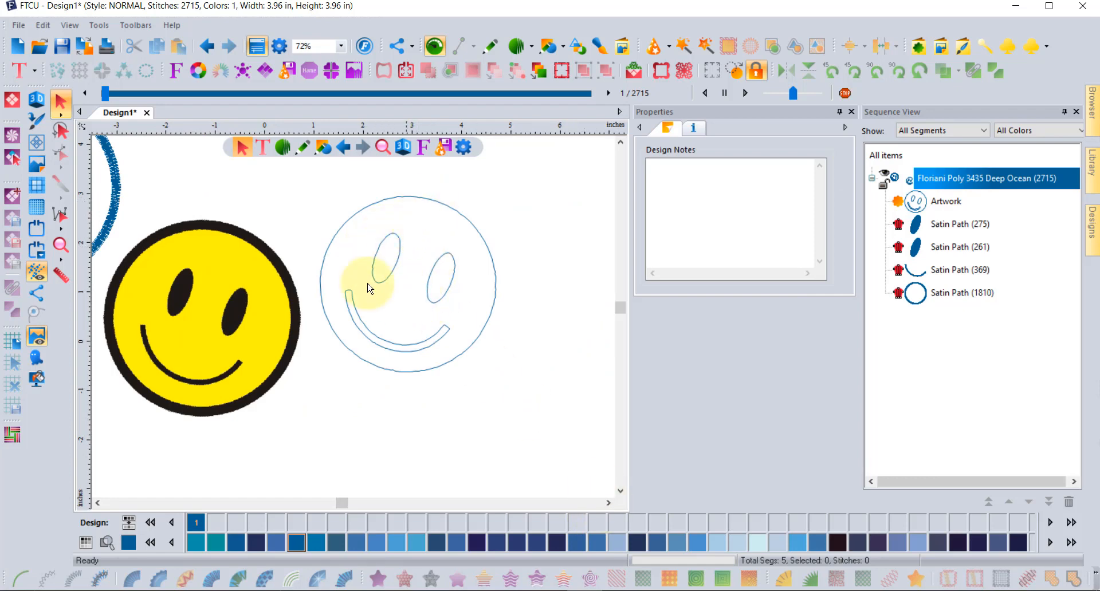
pyautogui.click(446, 207)
pyautogui.click(377, 579)
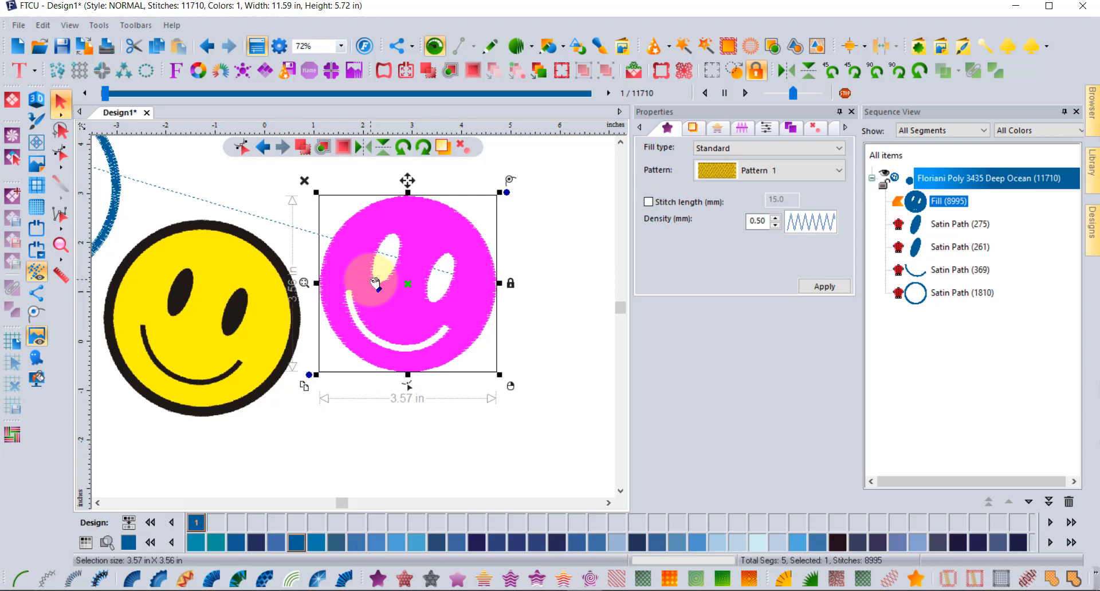
# - Smooth the two neighbouring outline points on the left edge of the fill's left eye opening and clear the selection
pyautogui.scroll(2, 376, 292)
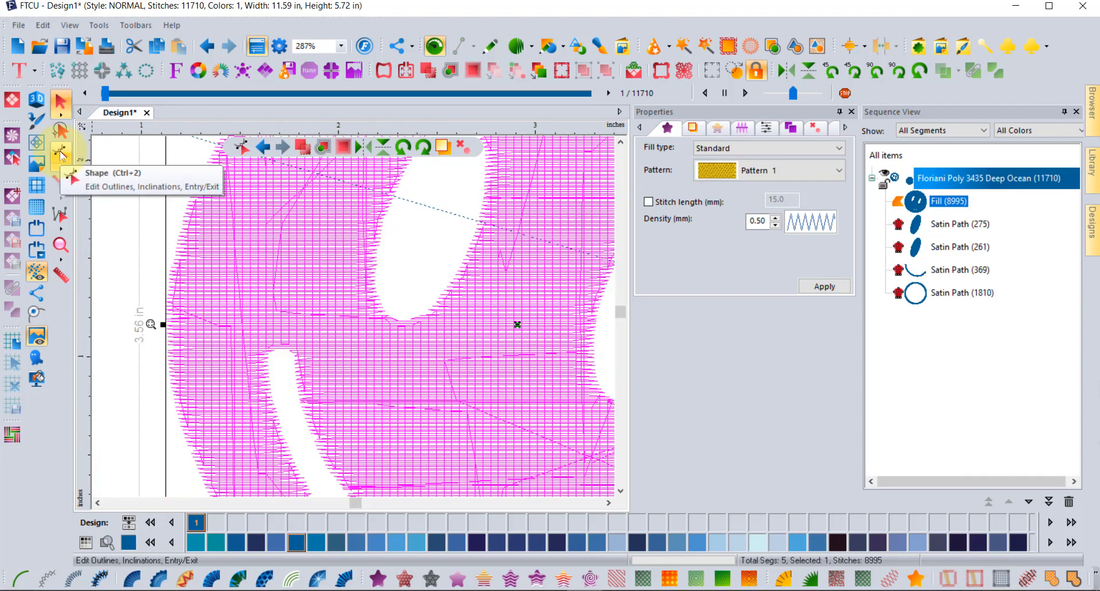
pyautogui.click(61, 154)
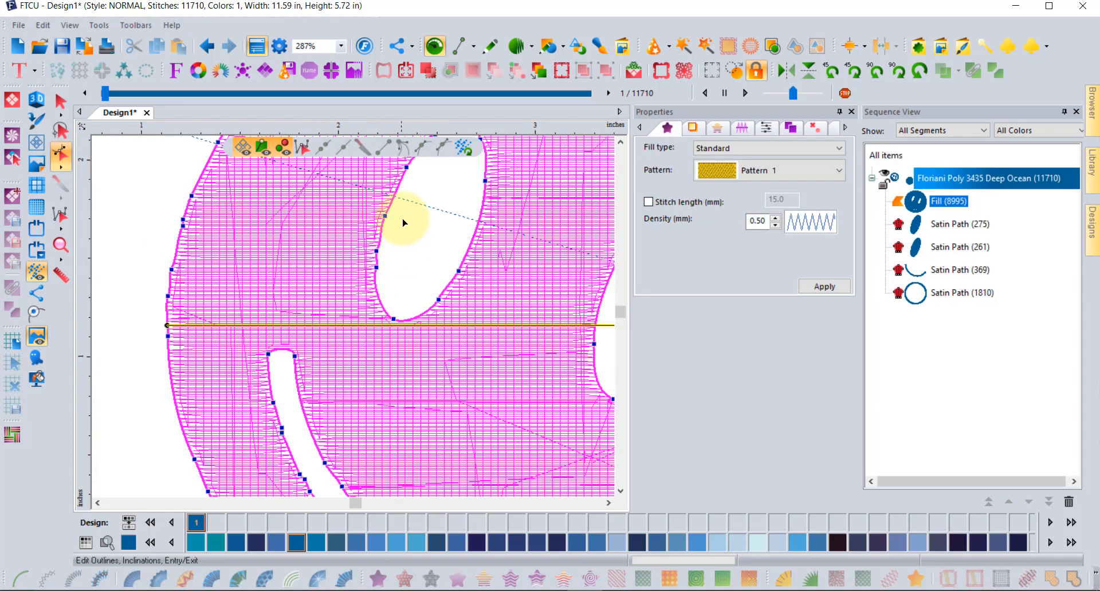
pyautogui.scroll(2, 386, 287)
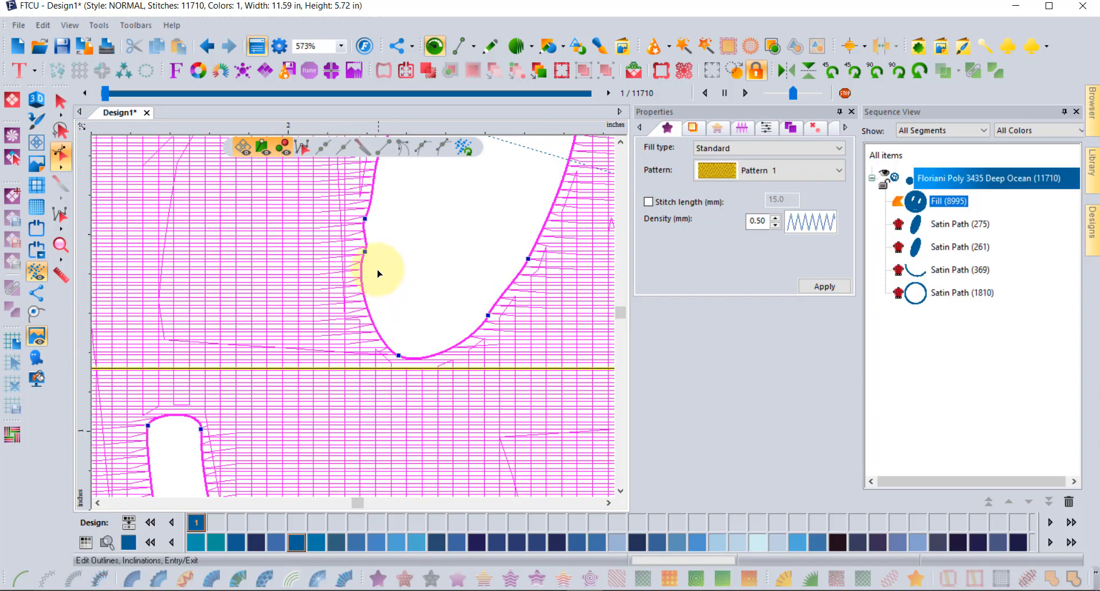
pyautogui.moveTo(401, 186); pyautogui.dragTo(357, 260)
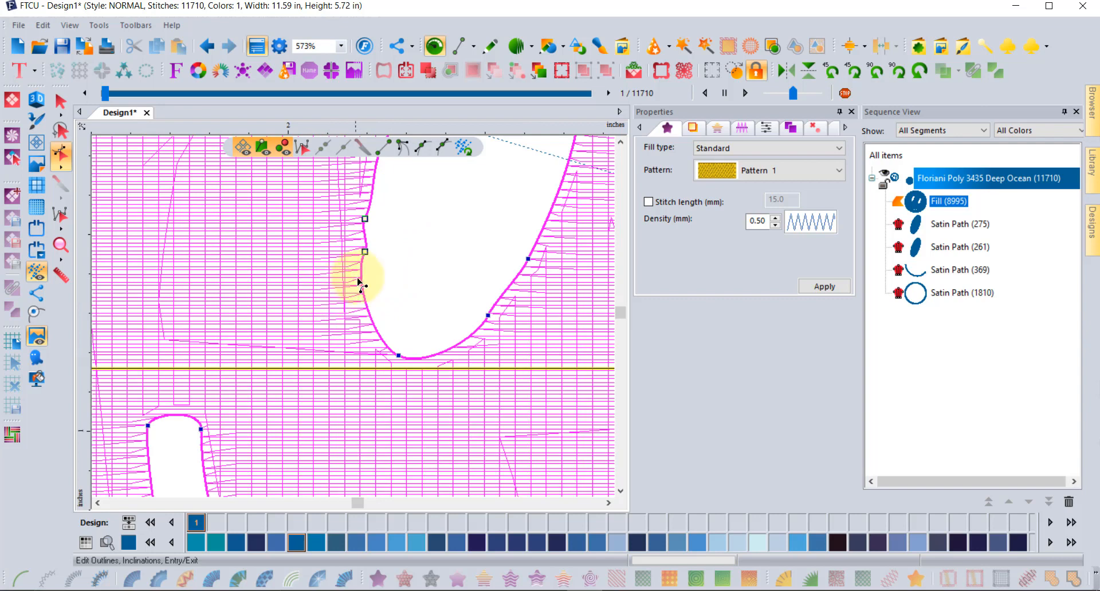
pyautogui.rightClick(366, 256)
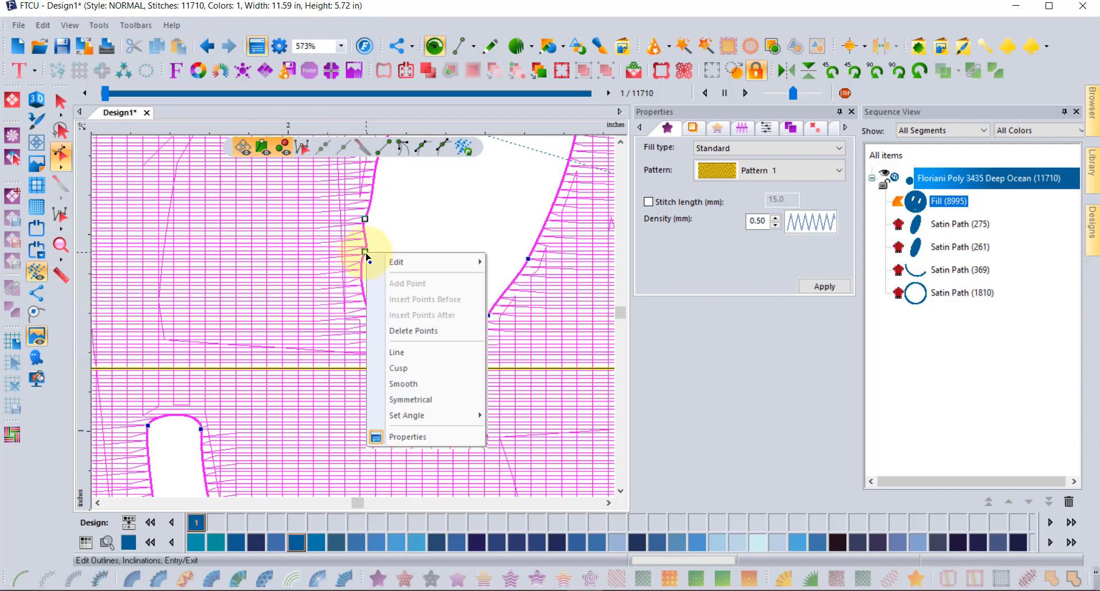
pyautogui.click(452, 385)
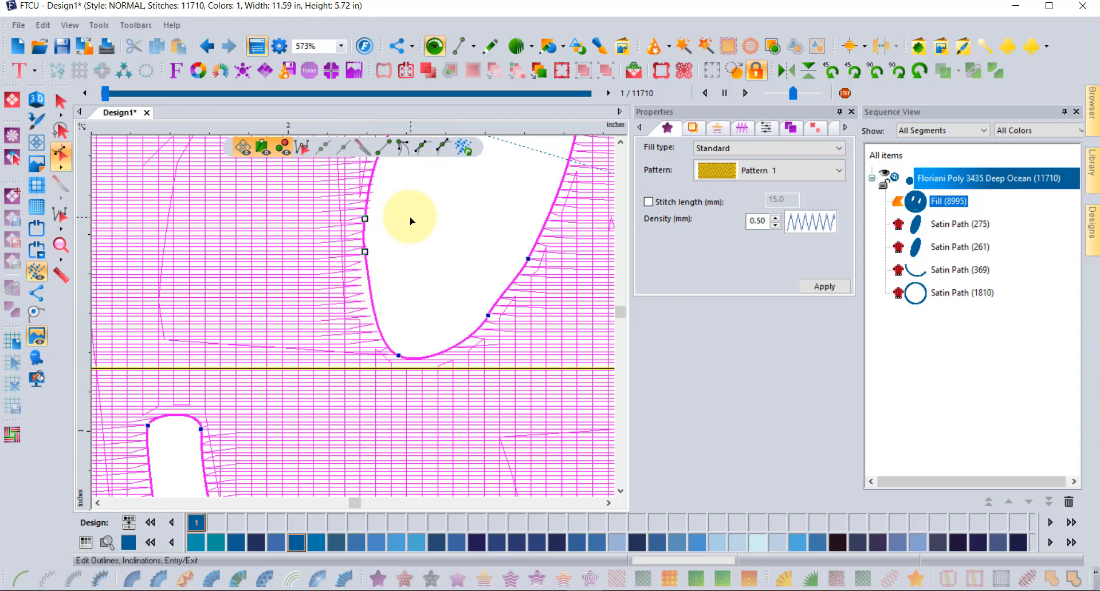
pyautogui.scroll(-1, 410, 221)
pyautogui.click(61, 102)
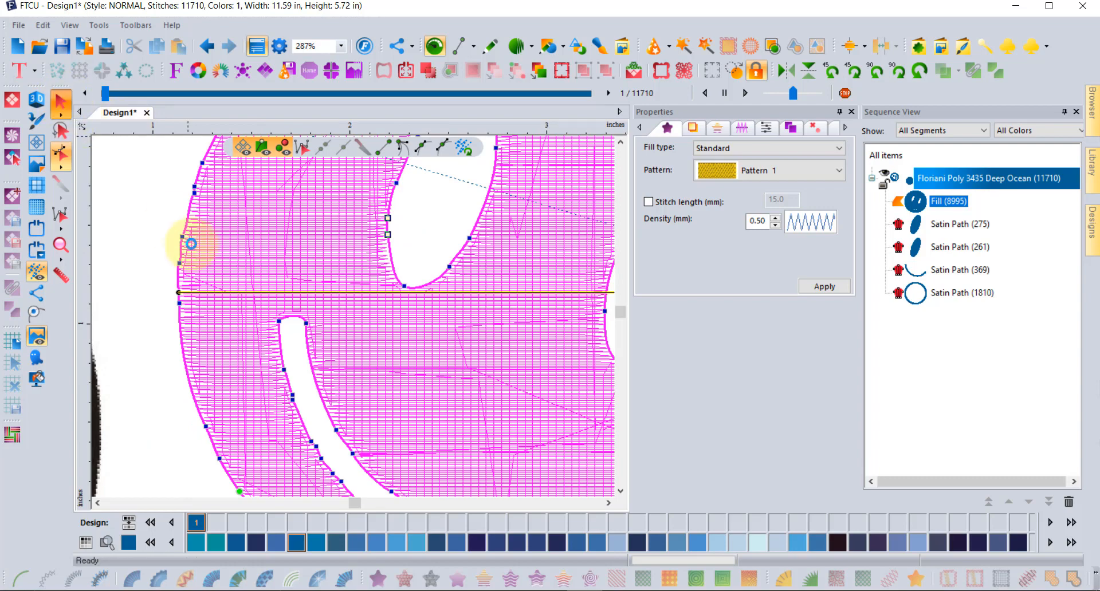
pyautogui.click(143, 220)
pyautogui.scroll(-1, 399, 258)
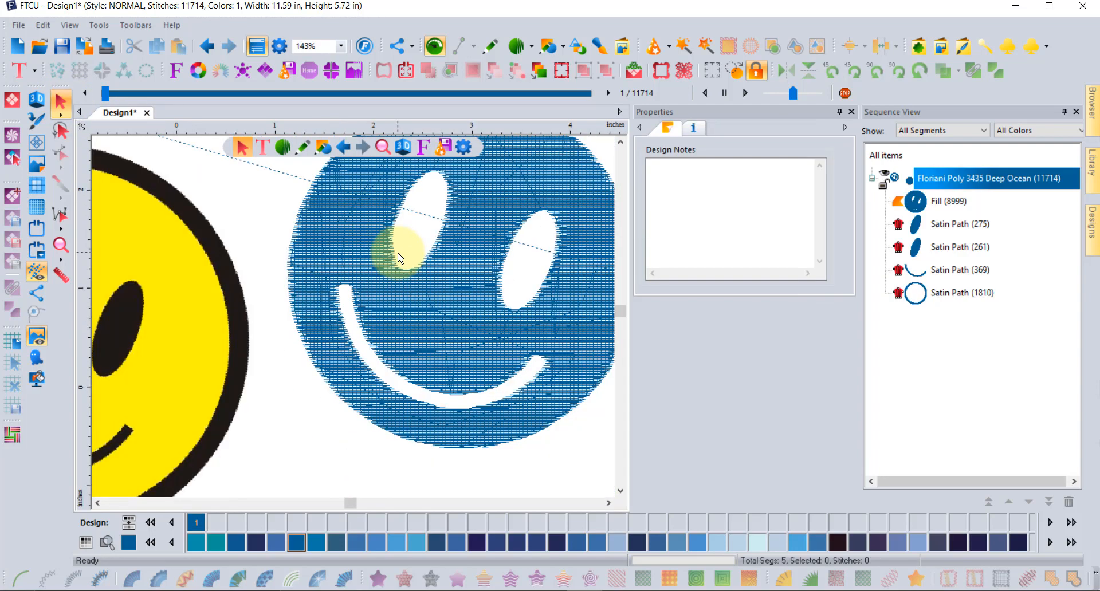
pyautogui.scroll(-1, 400, 257)
pyautogui.scroll(-1, 399, 257)
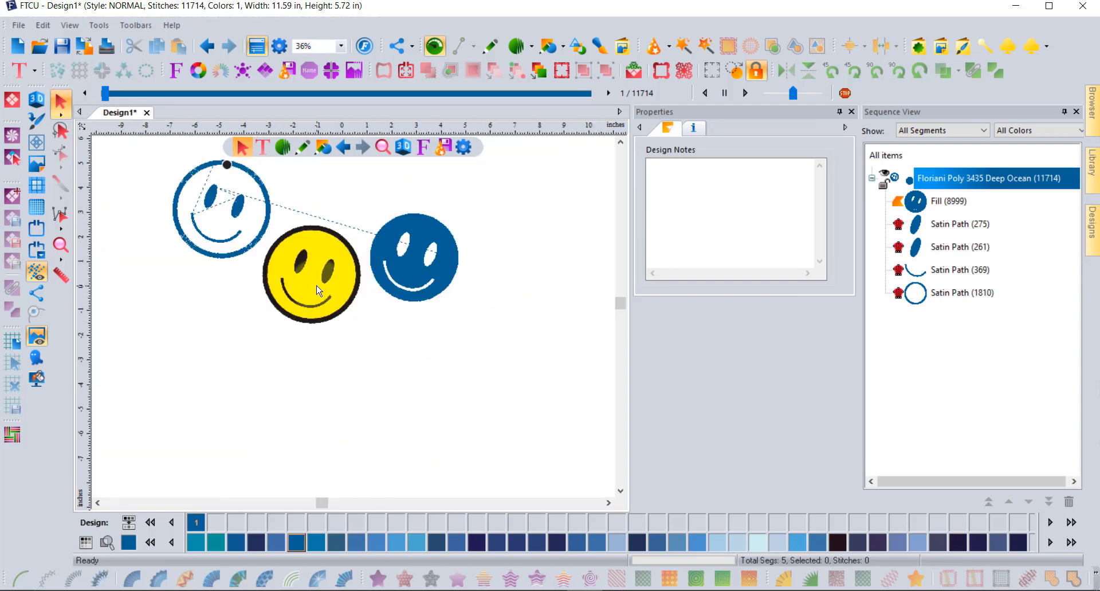